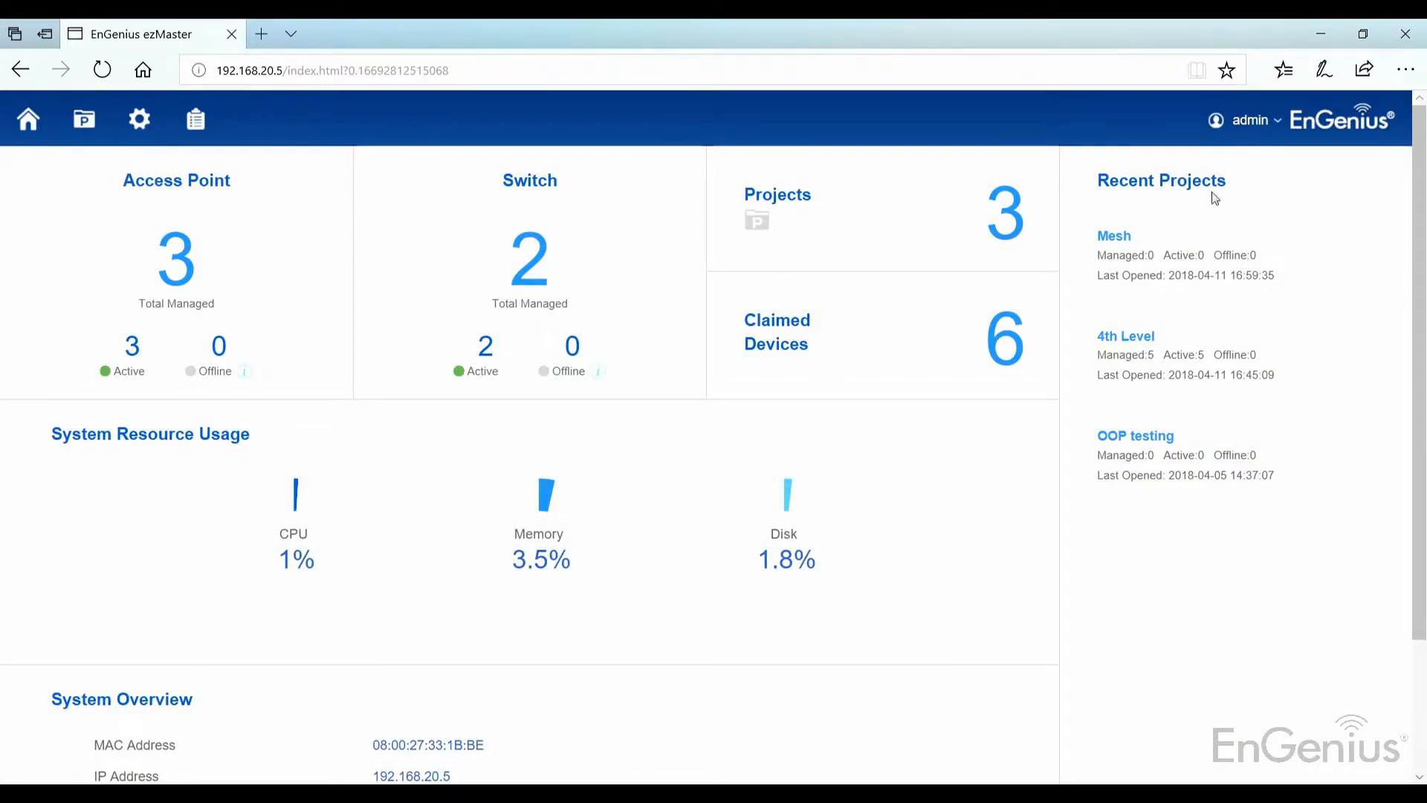
Step: Open the Mesh project and add both EWS330AP units waiting in Pending Approval
scroll(933, 433, down, 2)
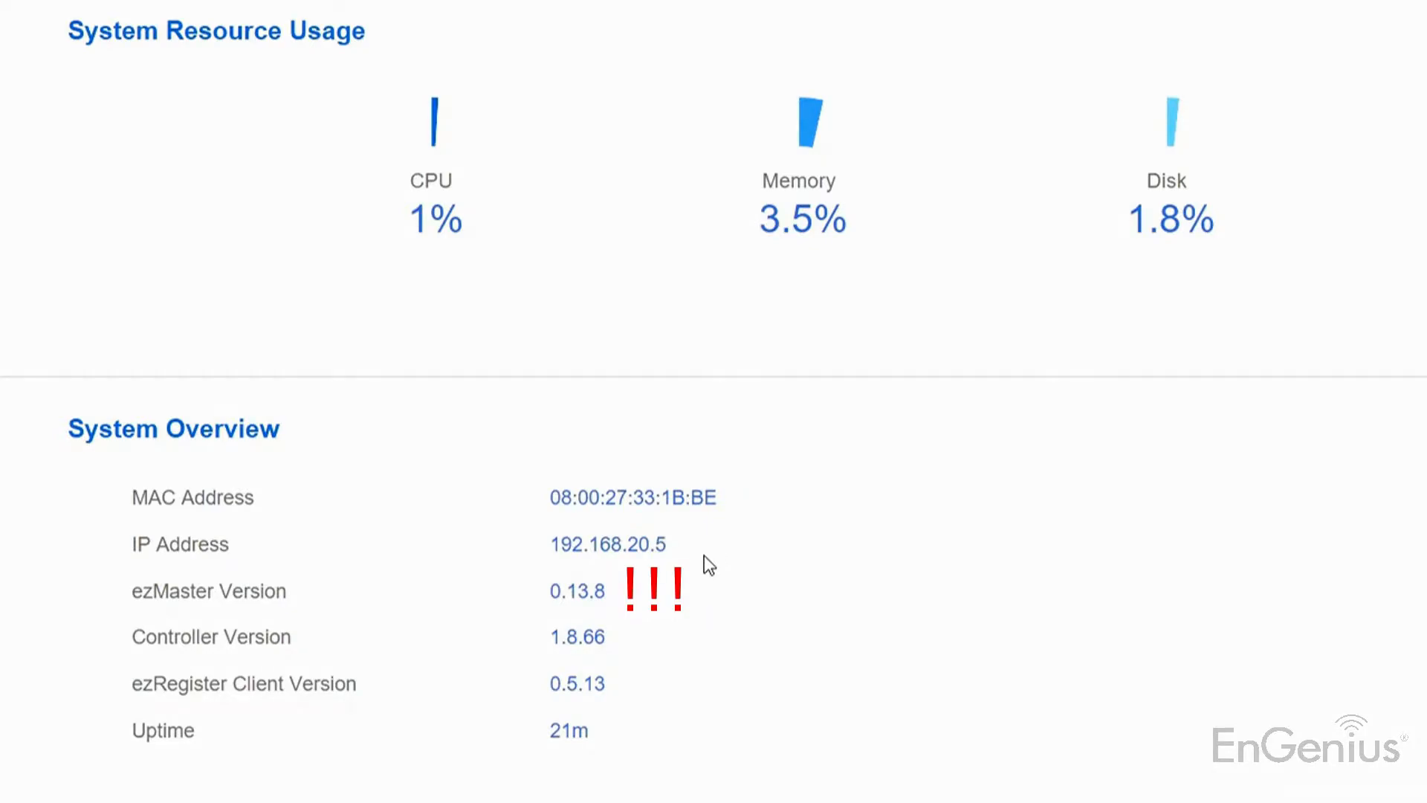
scroll(1055, 306, up, 2)
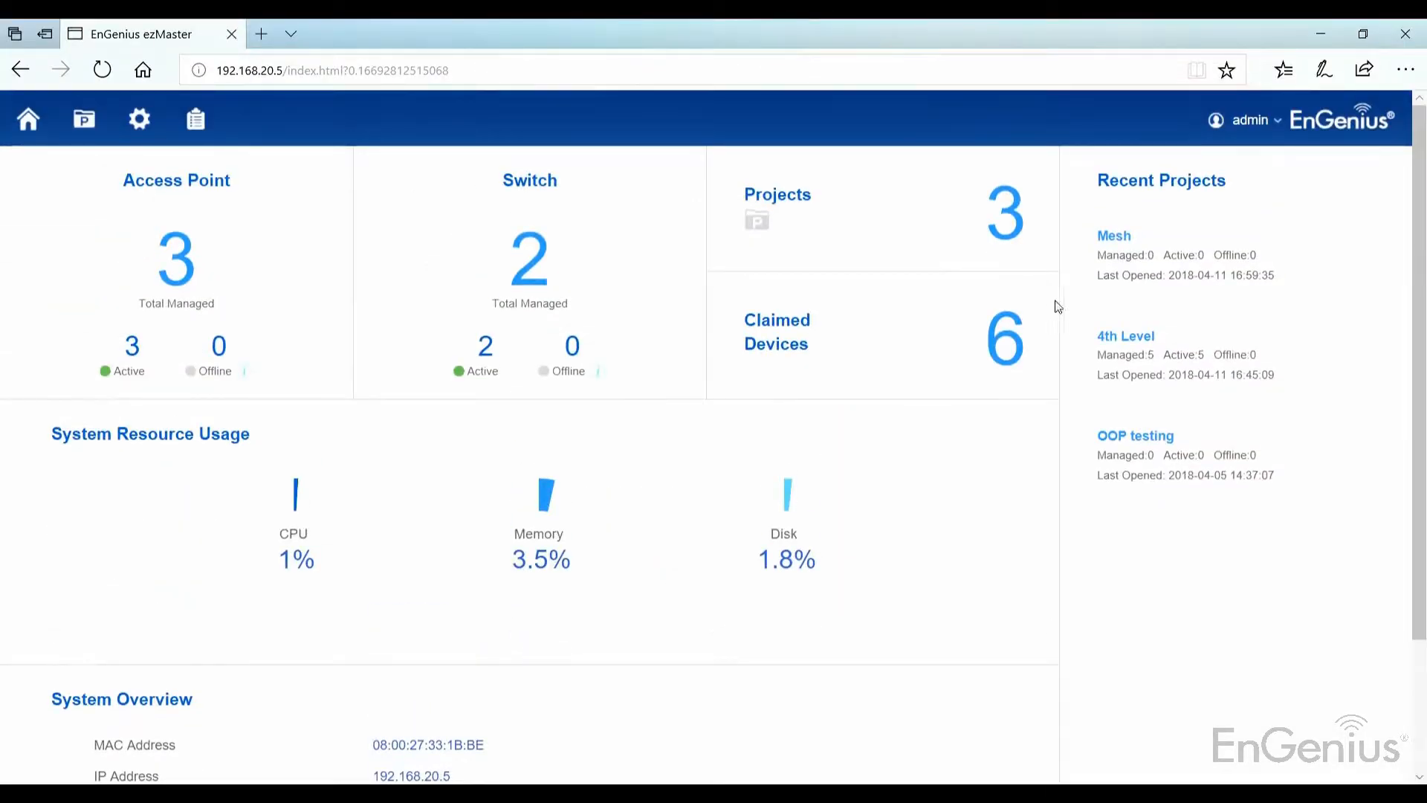
click(1201, 269)
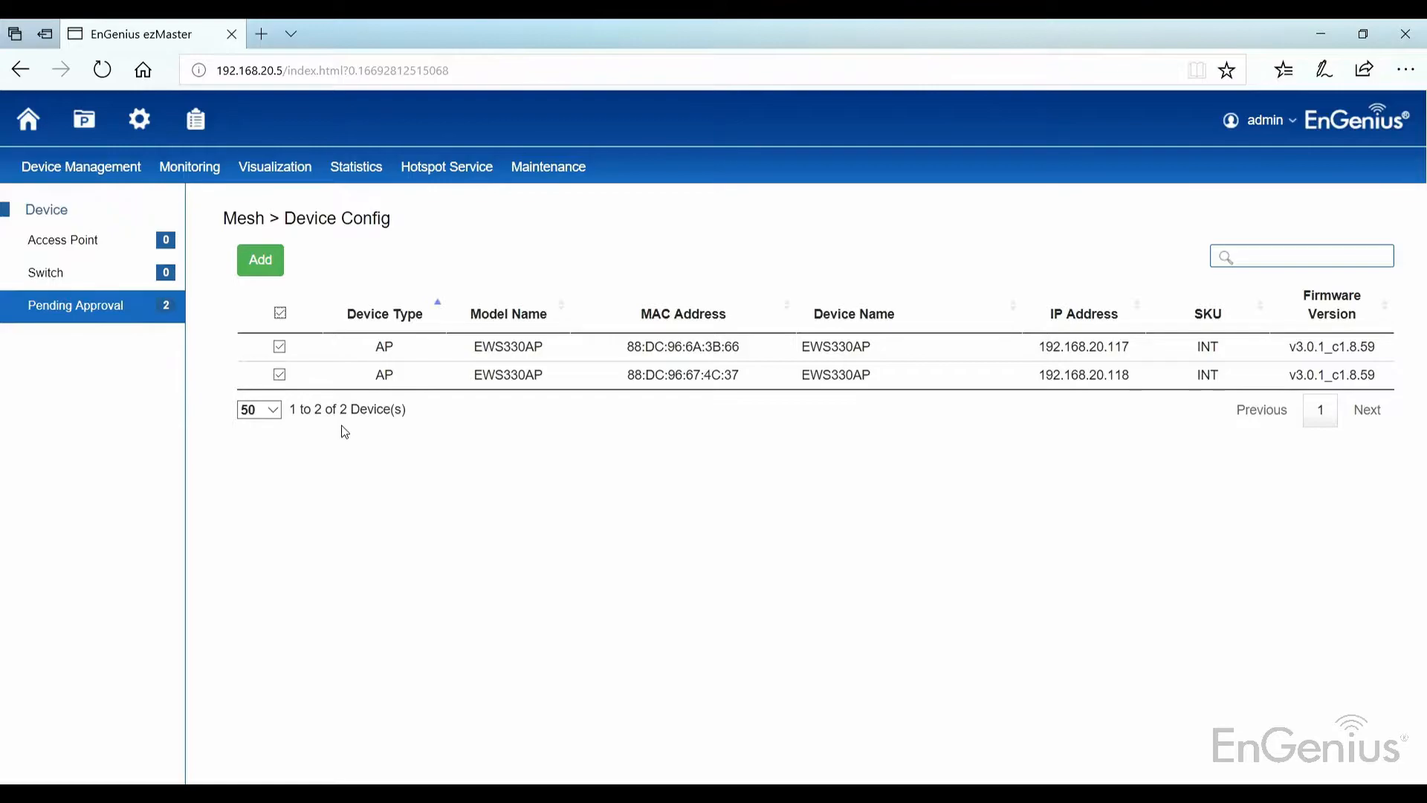
click(257, 262)
click(901, 283)
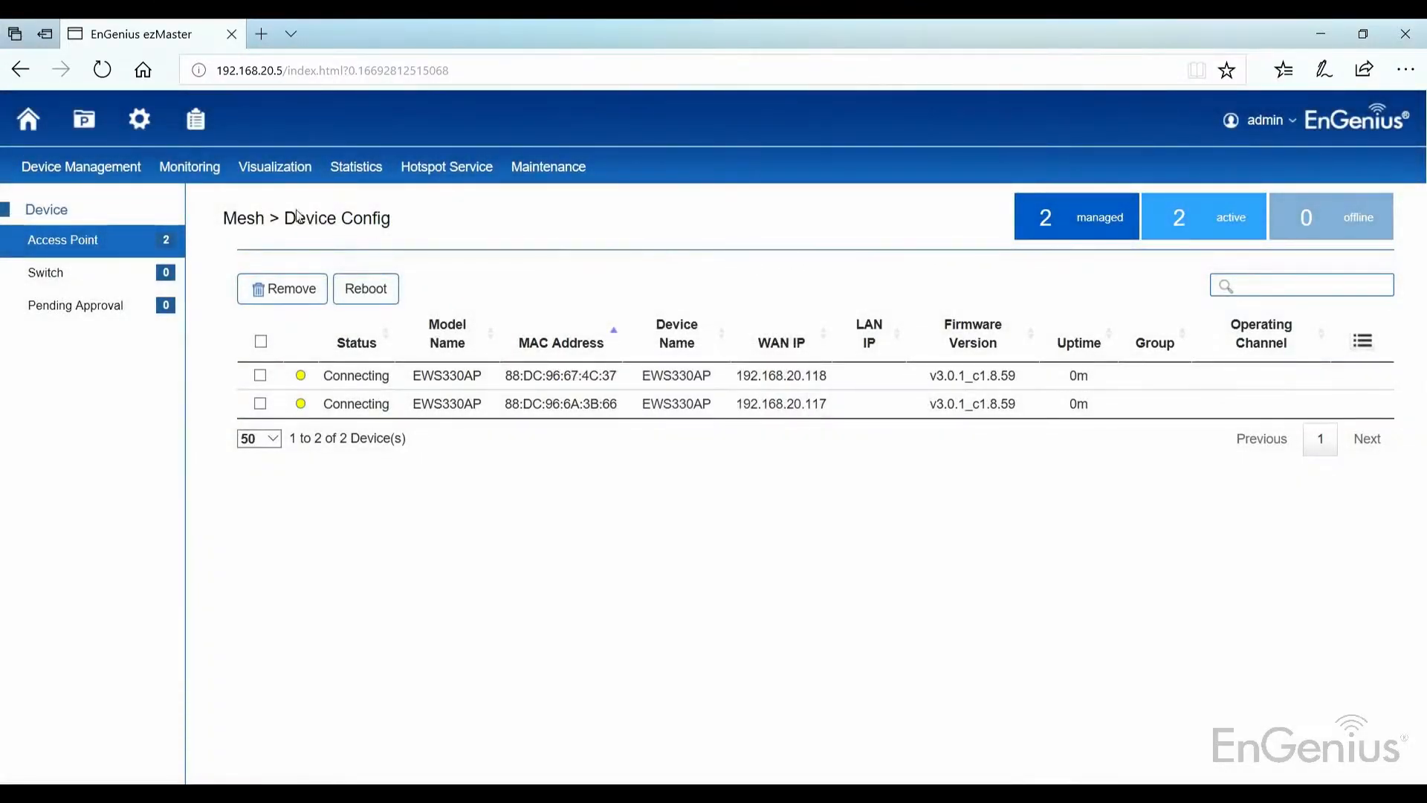
mouse_move(61, 163)
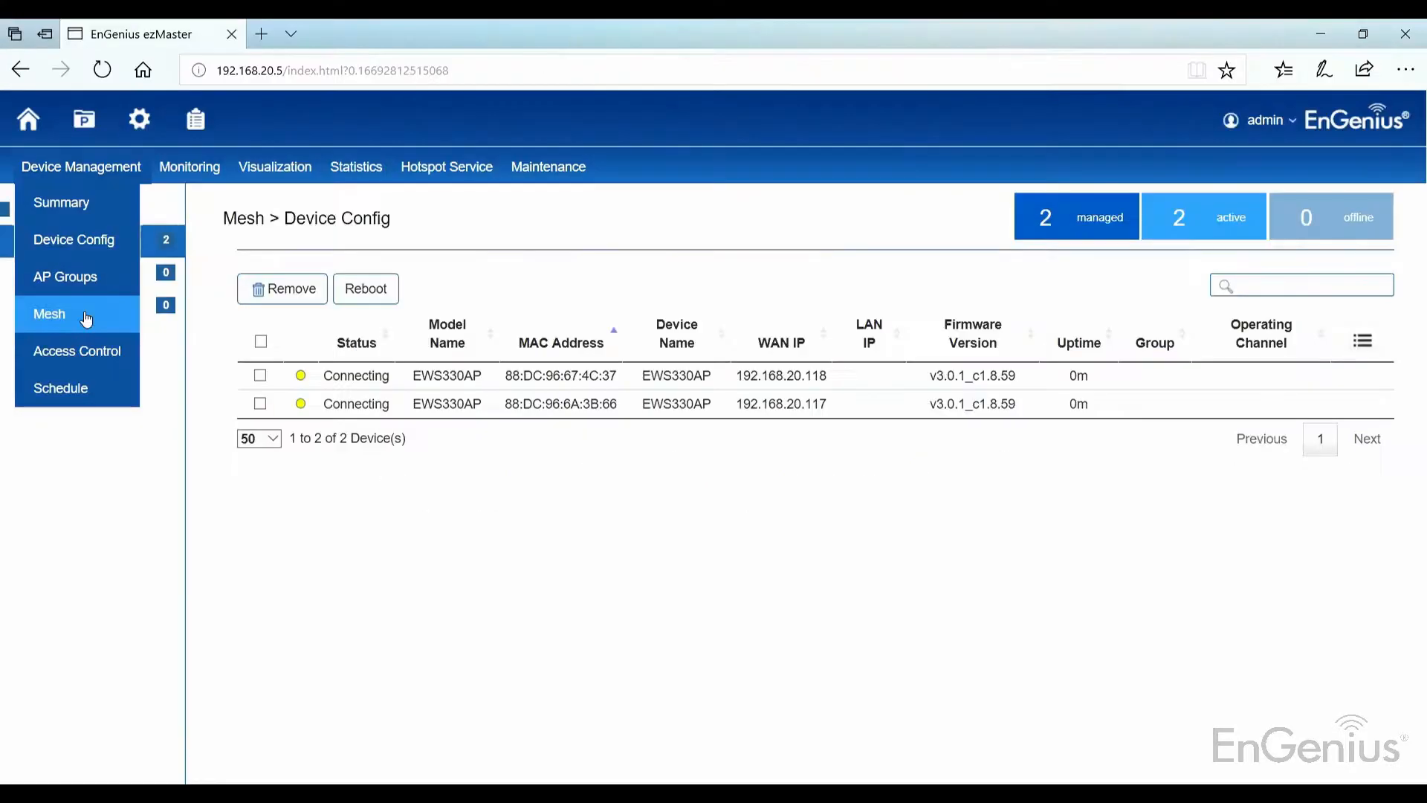
Step: Create mesh profile 'Mesh' on 5GHz with Mesh ID 10101010 and a mesh password
click(125, 438)
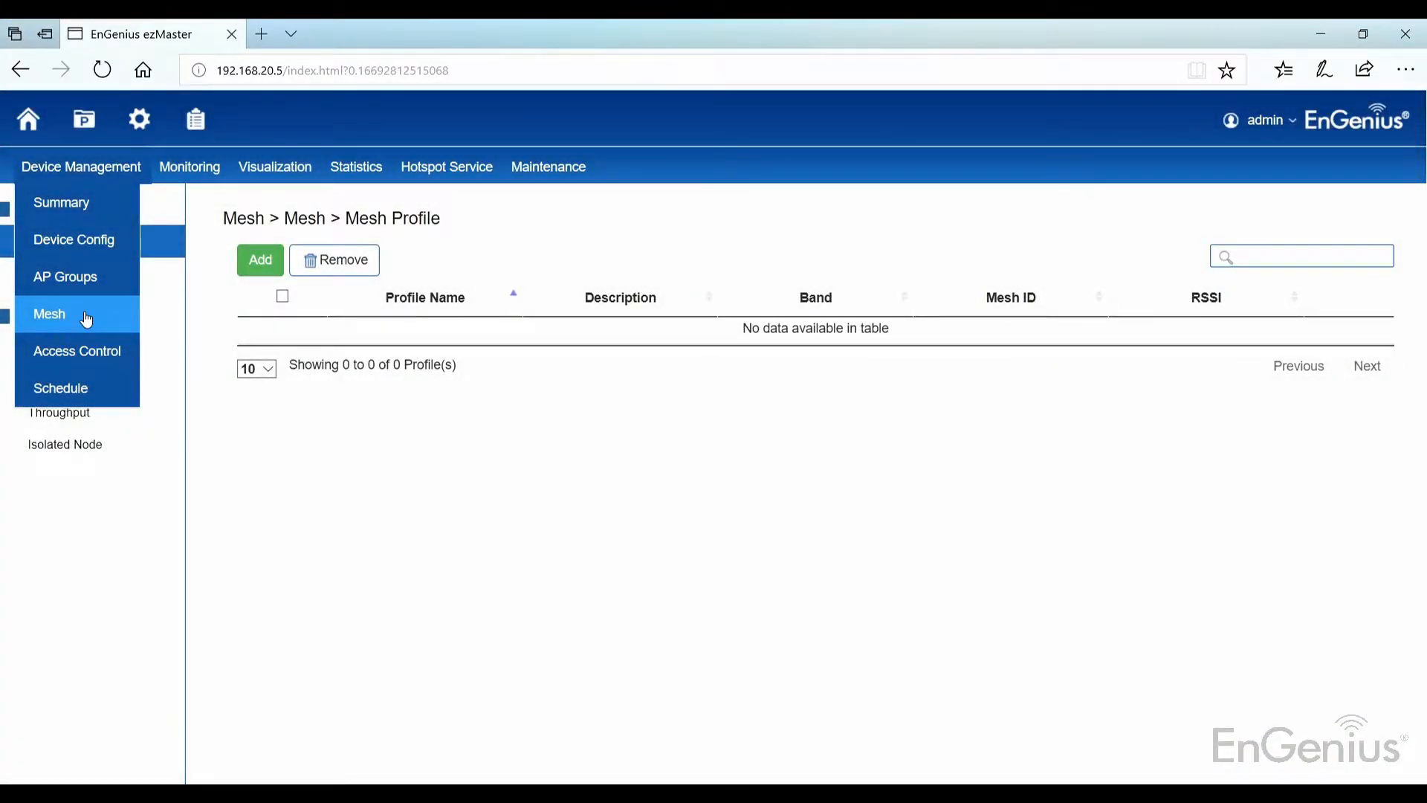
click(264, 260)
click(469, 261)
text(Mesh)
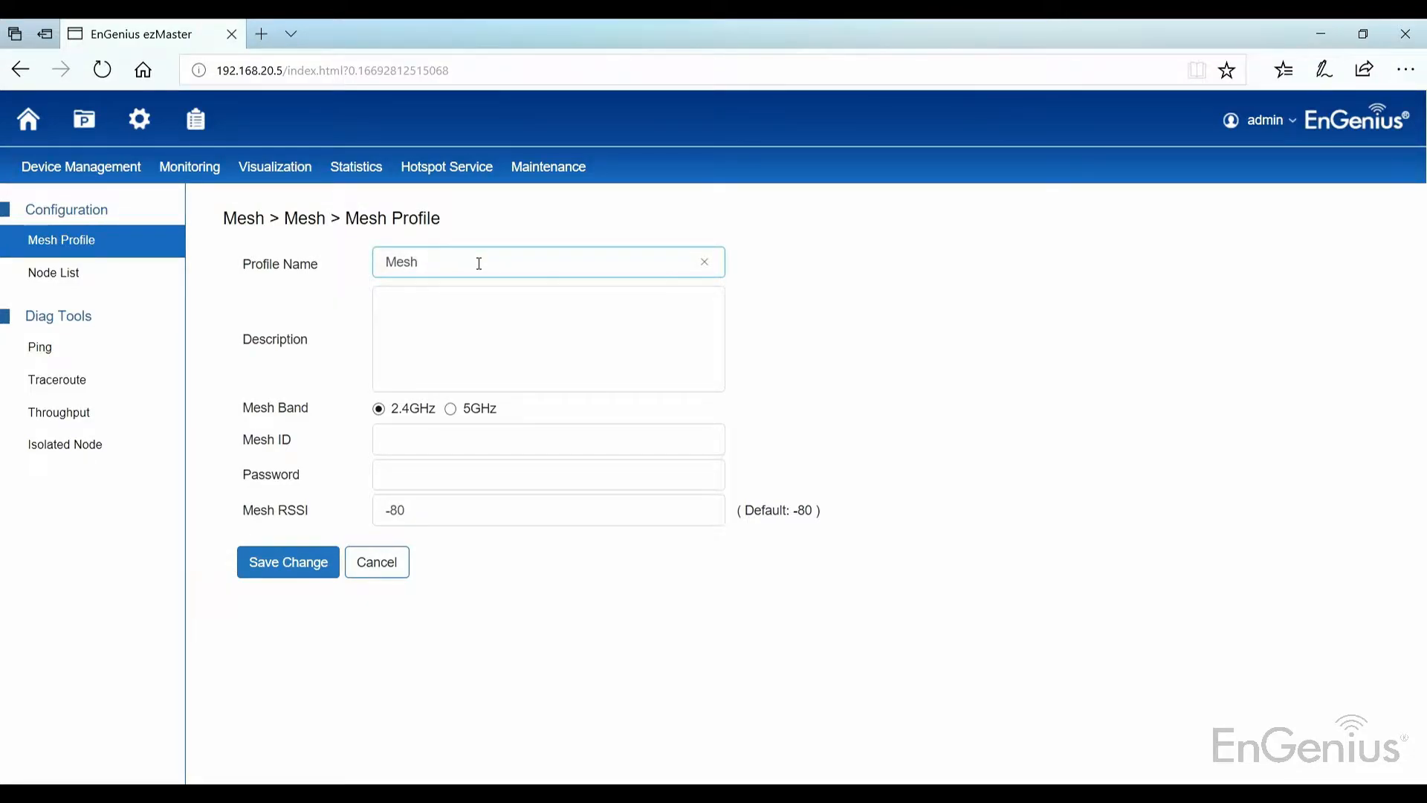
key(Tab)
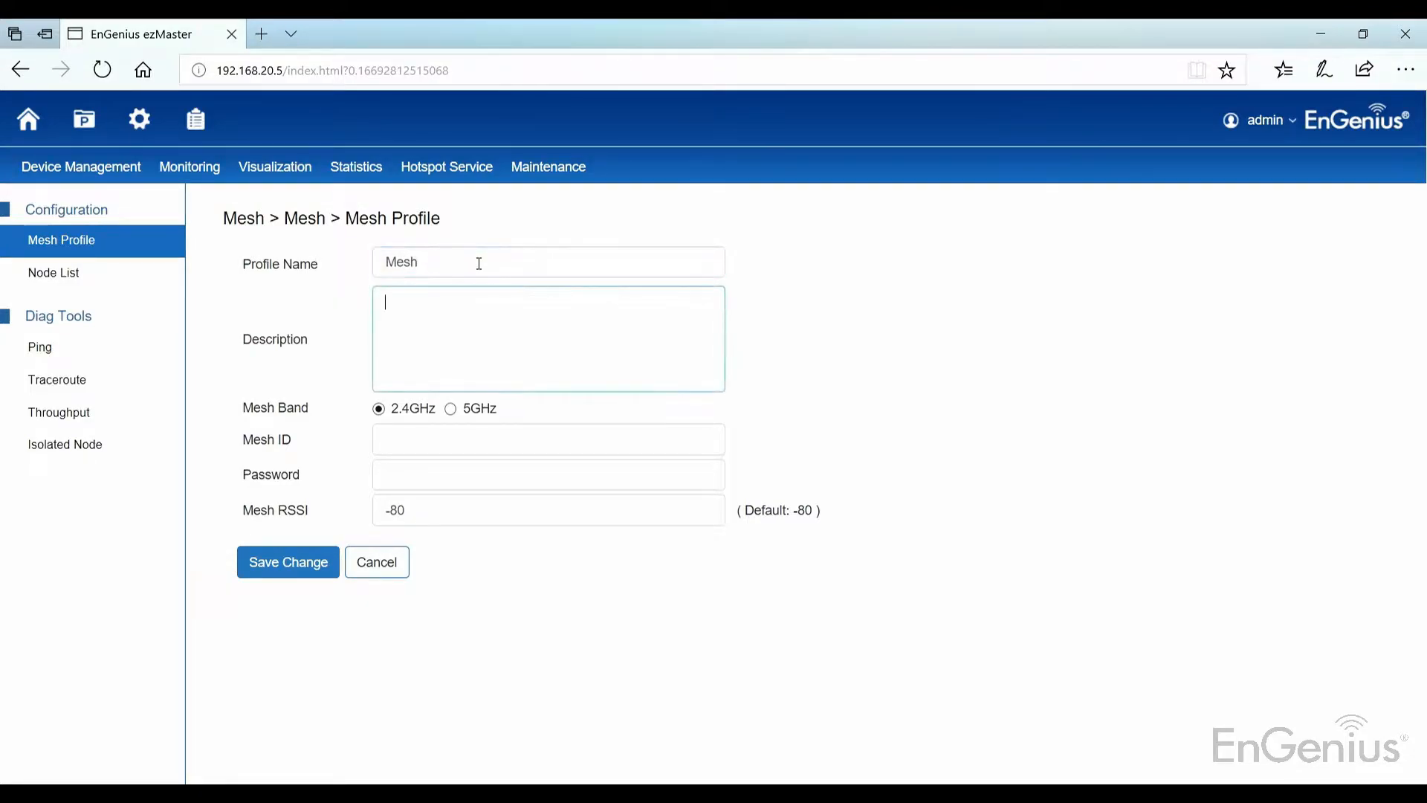
click(451, 410)
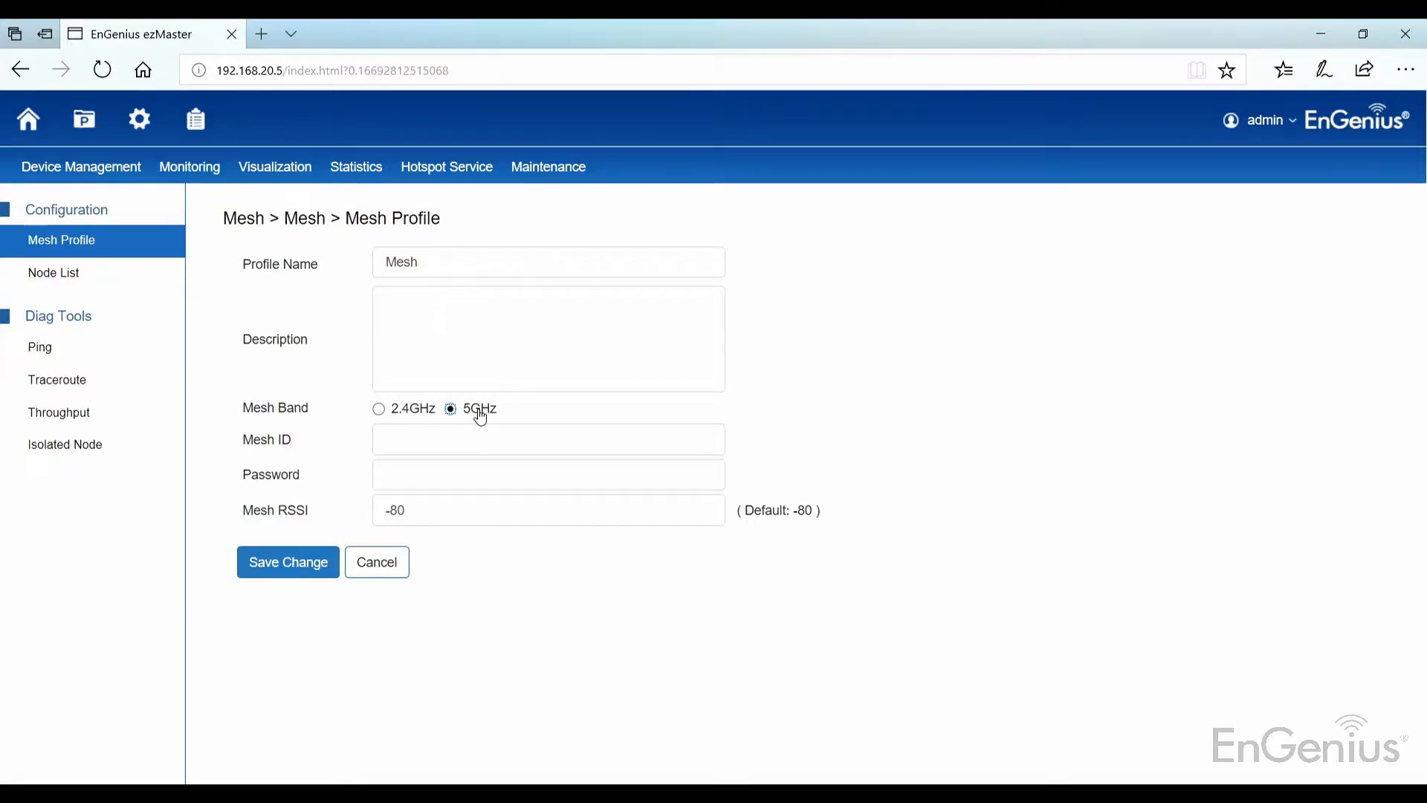
click(466, 428)
text(10101010)
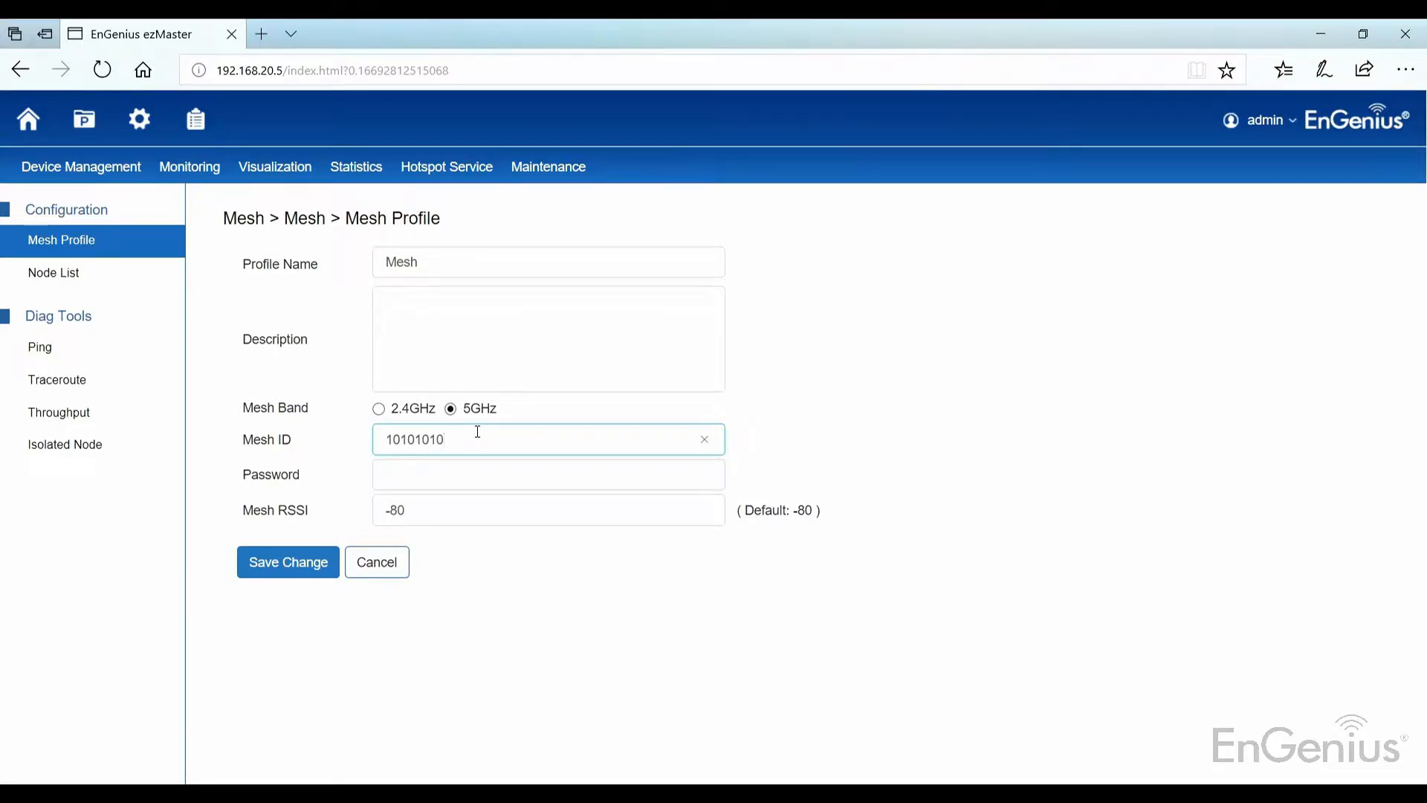
click(498, 480)
text(00000000)
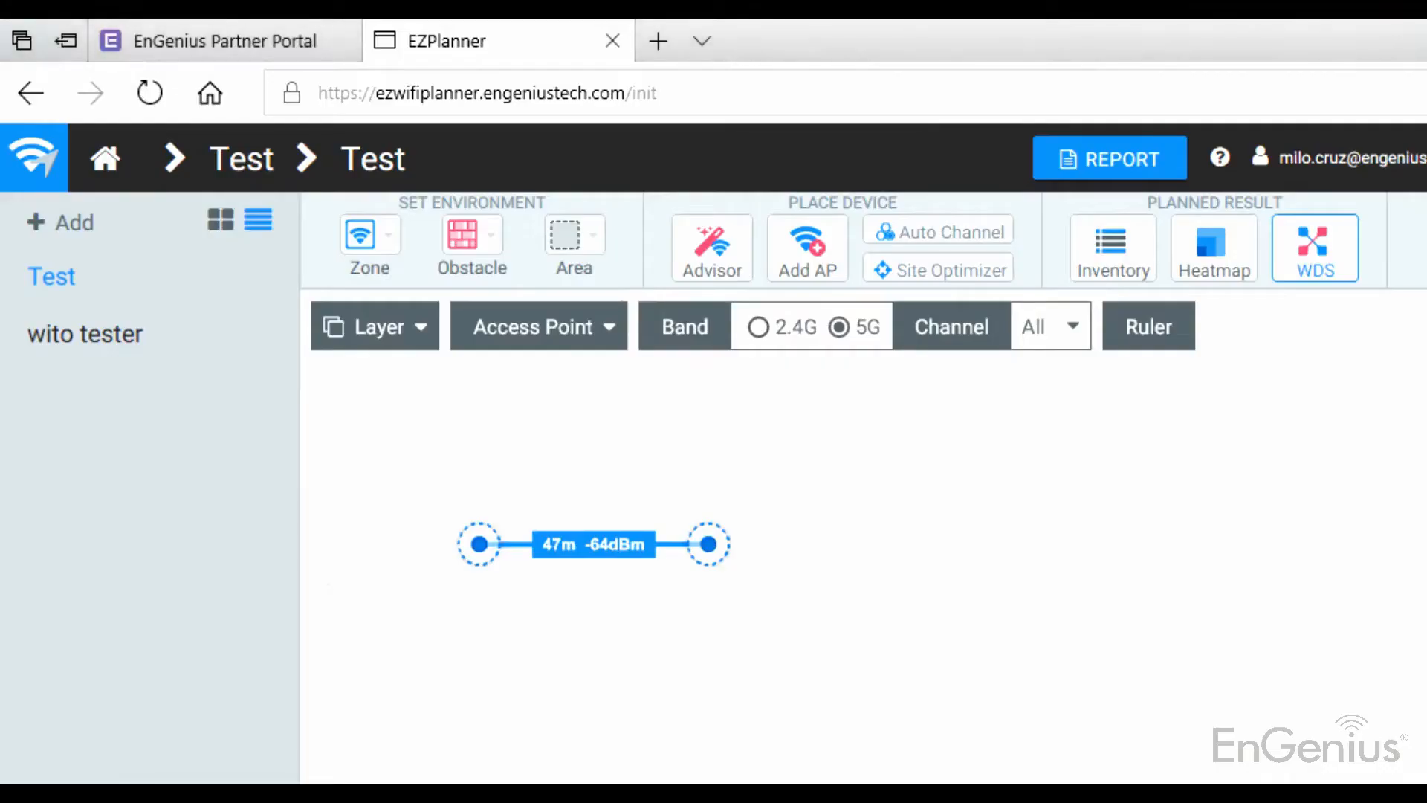
Step: Drag the right access point farther out and inspect the now-red 95m, -81dBm WDS link
drag(710, 555, 944, 545)
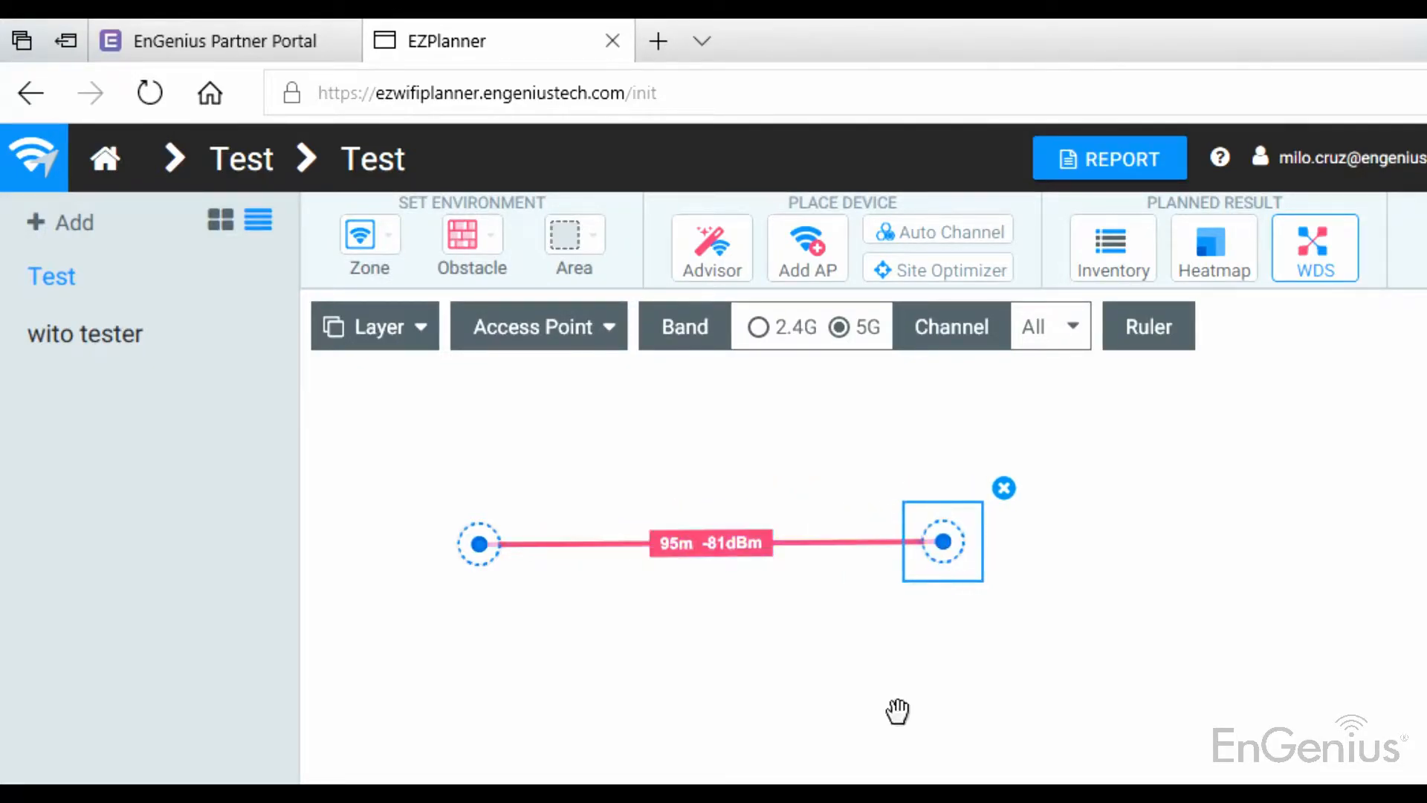
click(751, 536)
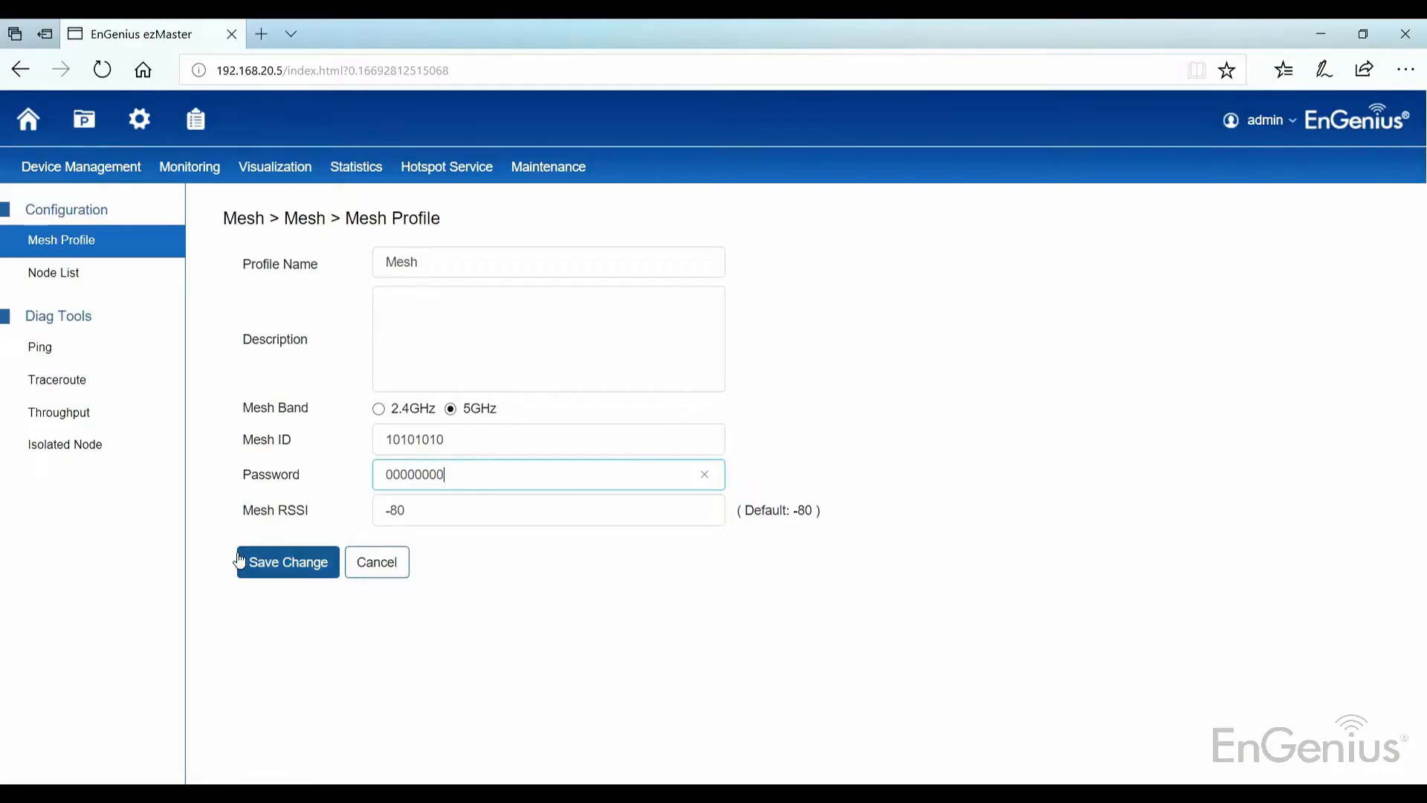
Step: Save the mesh profile and start a new AP group named Mesh
click(240, 559)
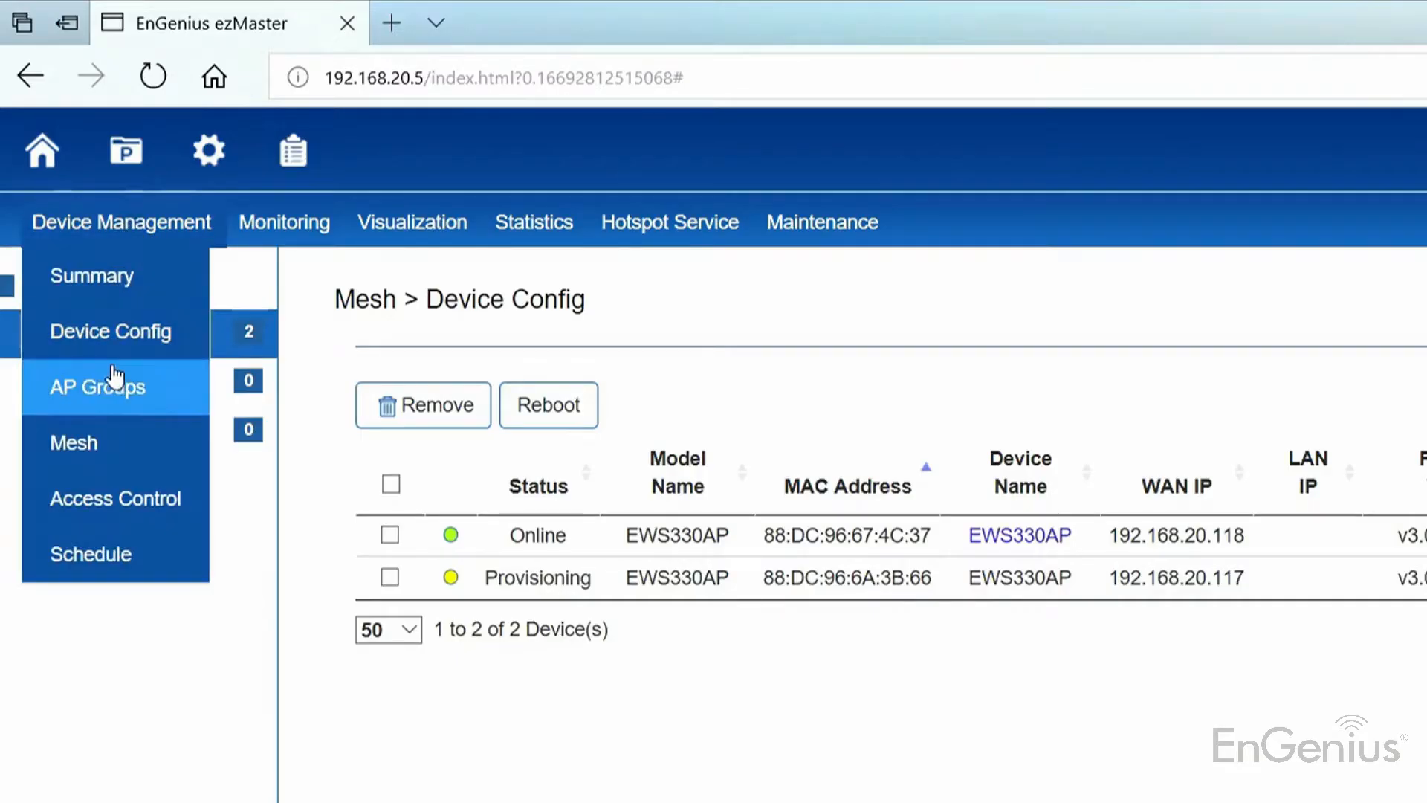
click(113, 377)
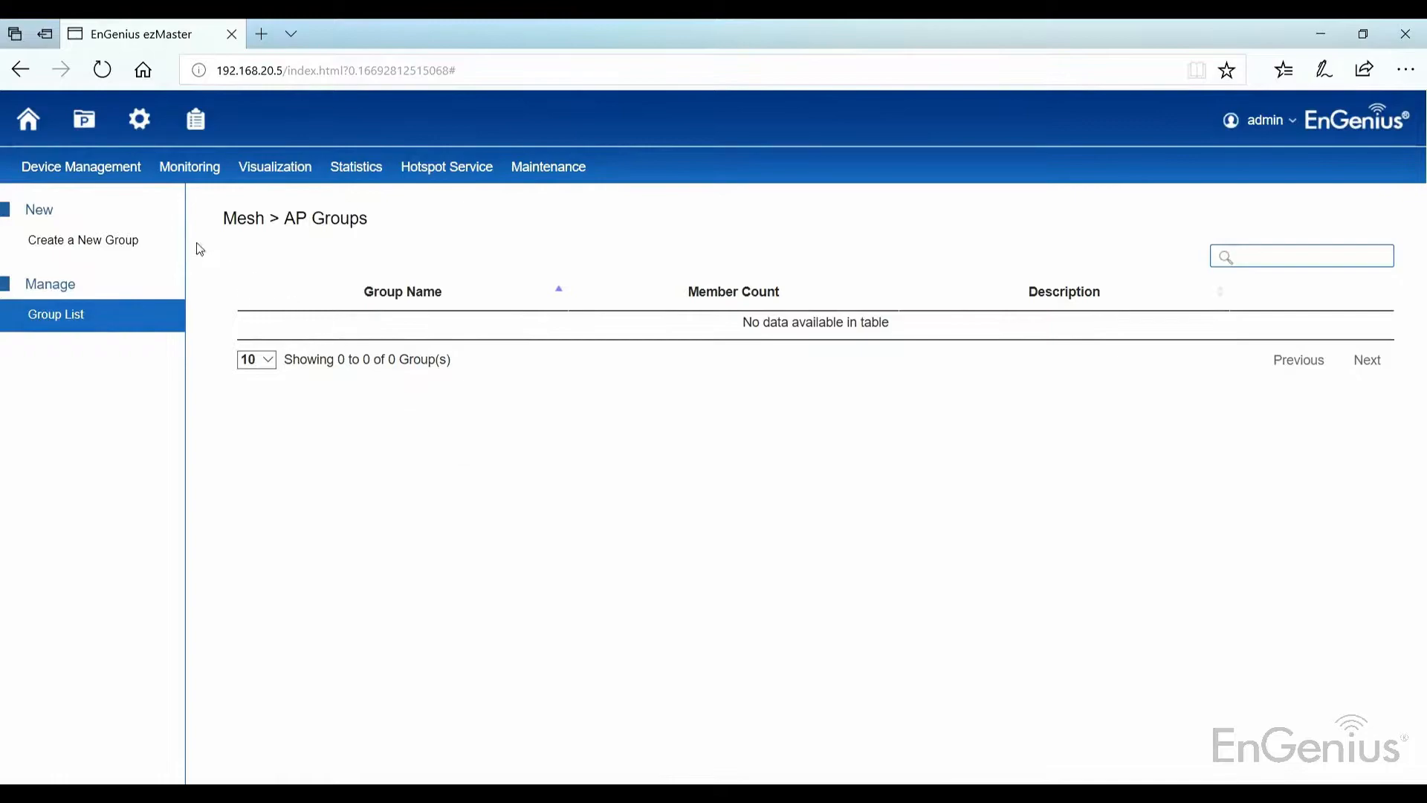
click(107, 240)
click(353, 371)
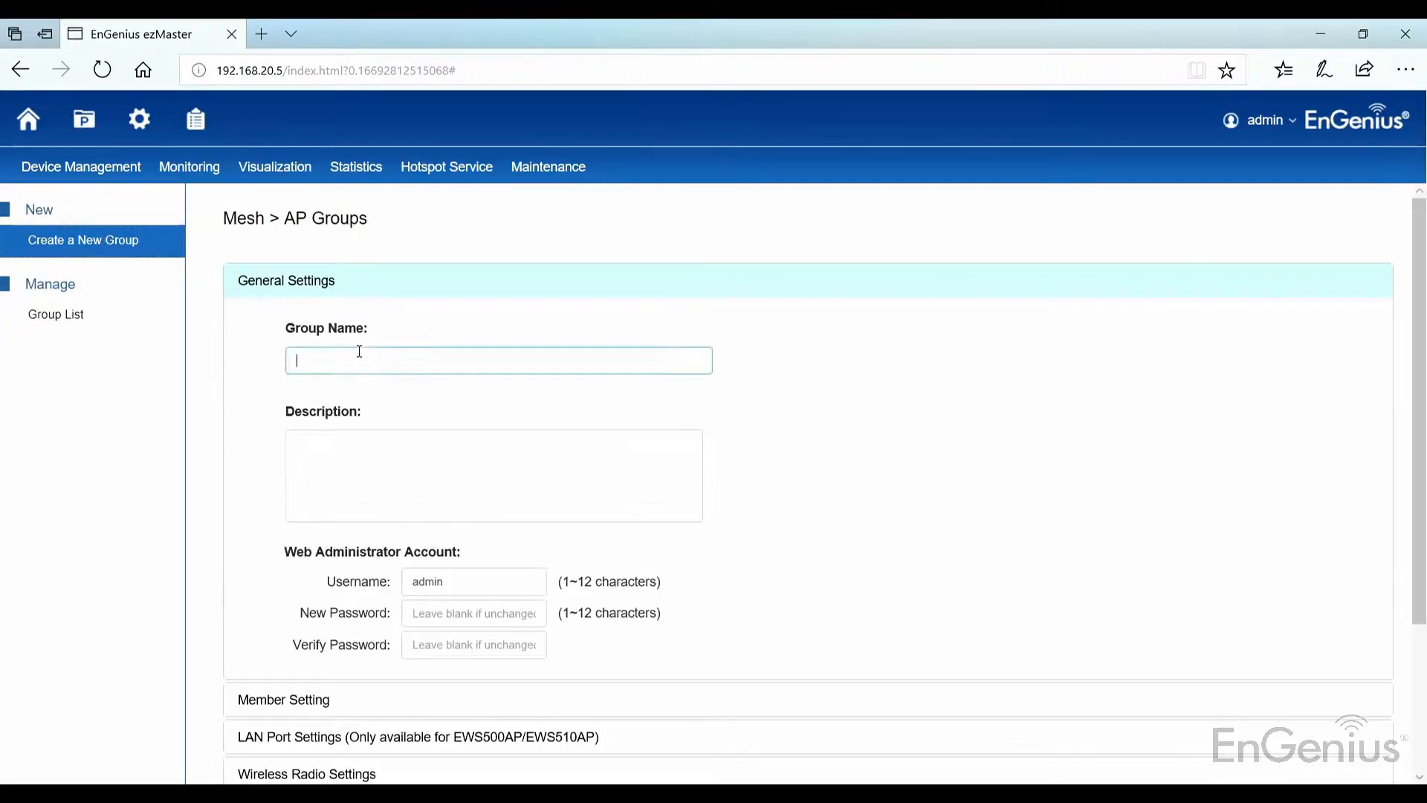
text(Mesh)
scroll(369, 348, down, 3)
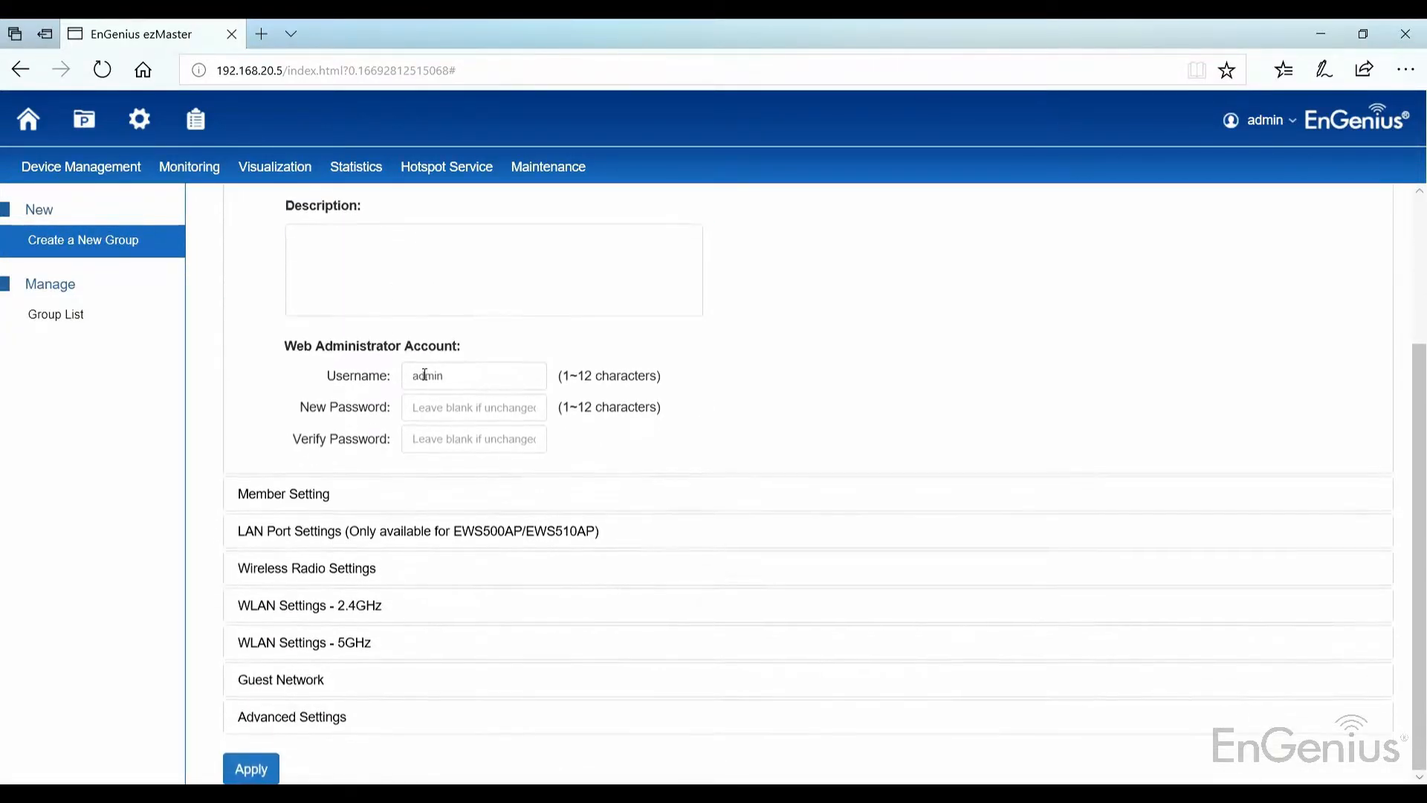
Step: Keep Singapore as the country and set the 5GHz channel width to 80MHz (AC Only)
click(312, 571)
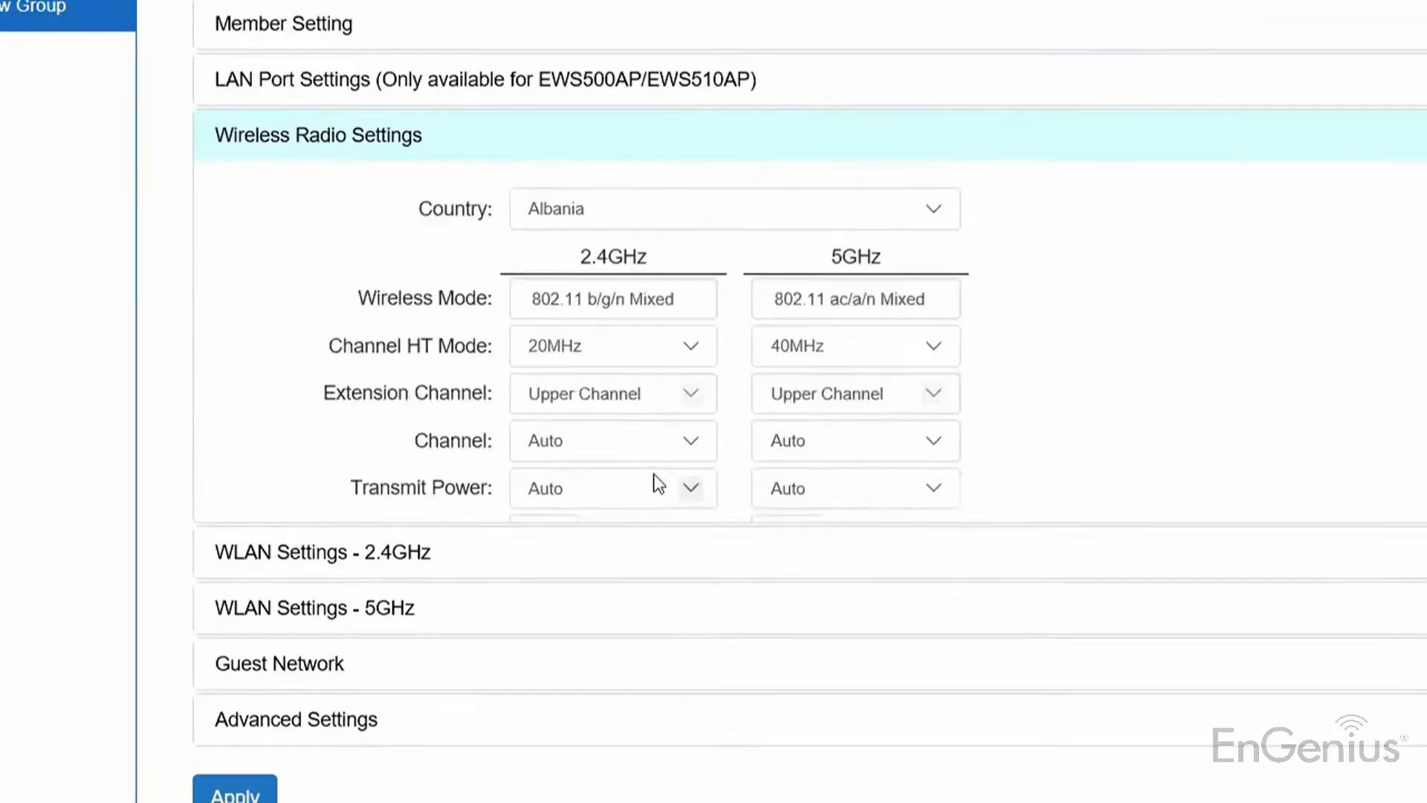
click(611, 326)
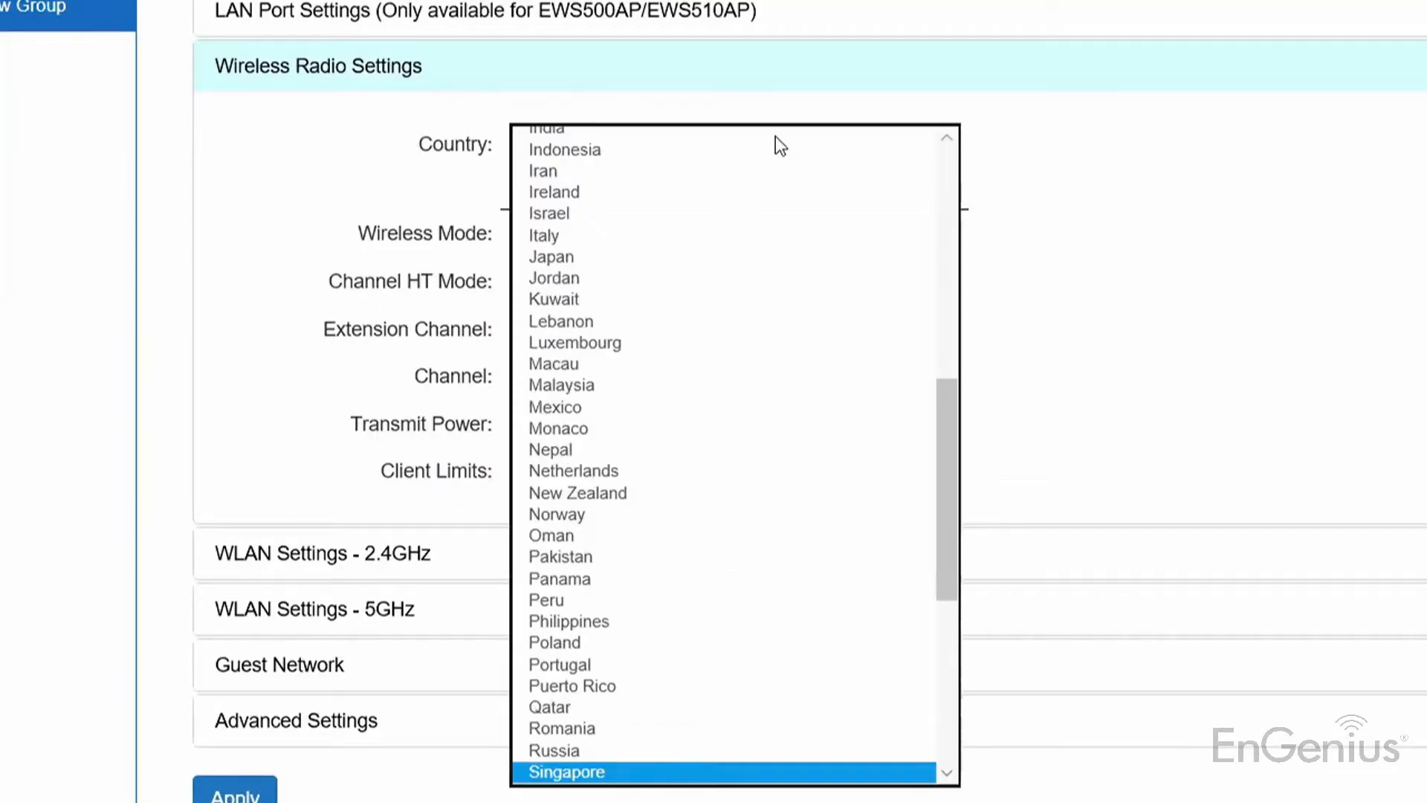
key(Escape)
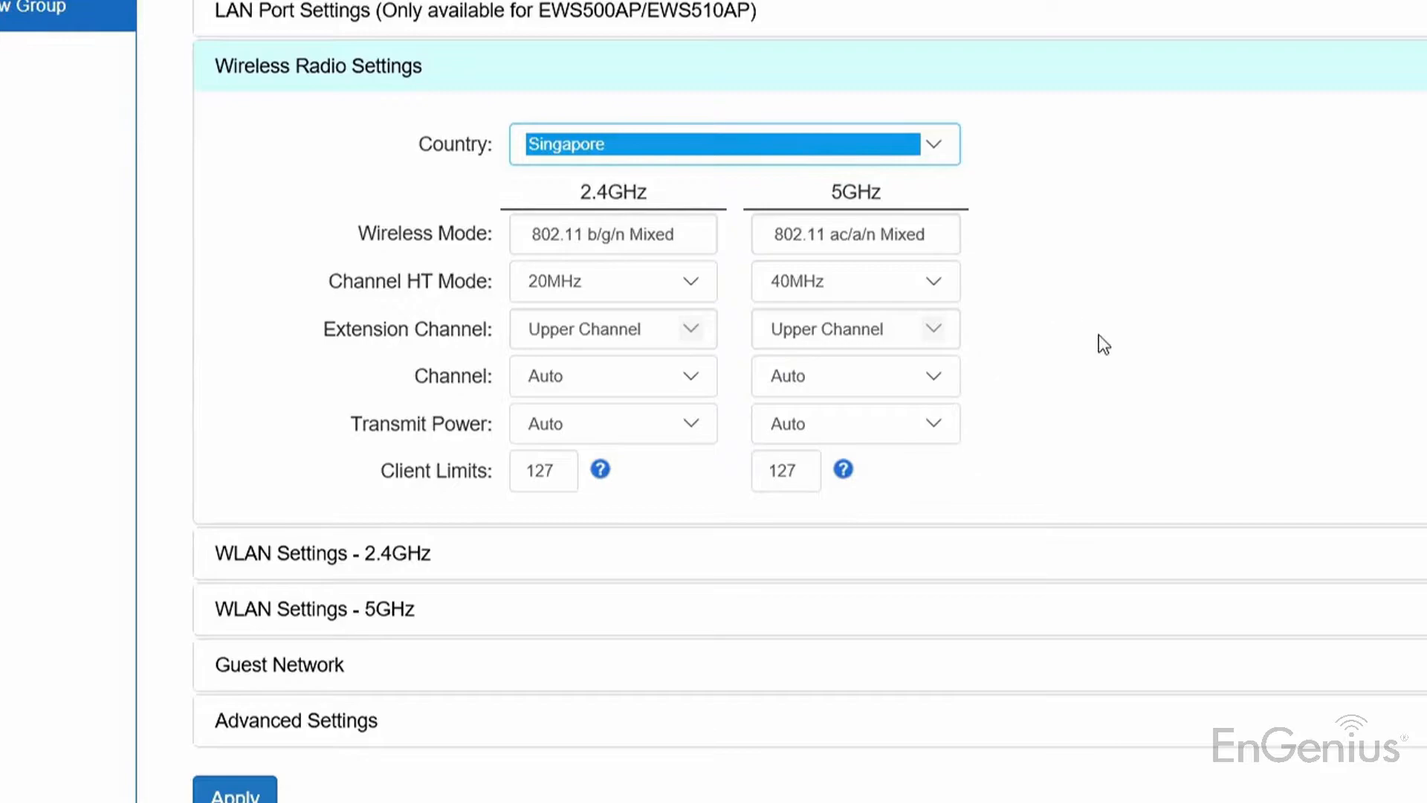
click(901, 287)
click(906, 259)
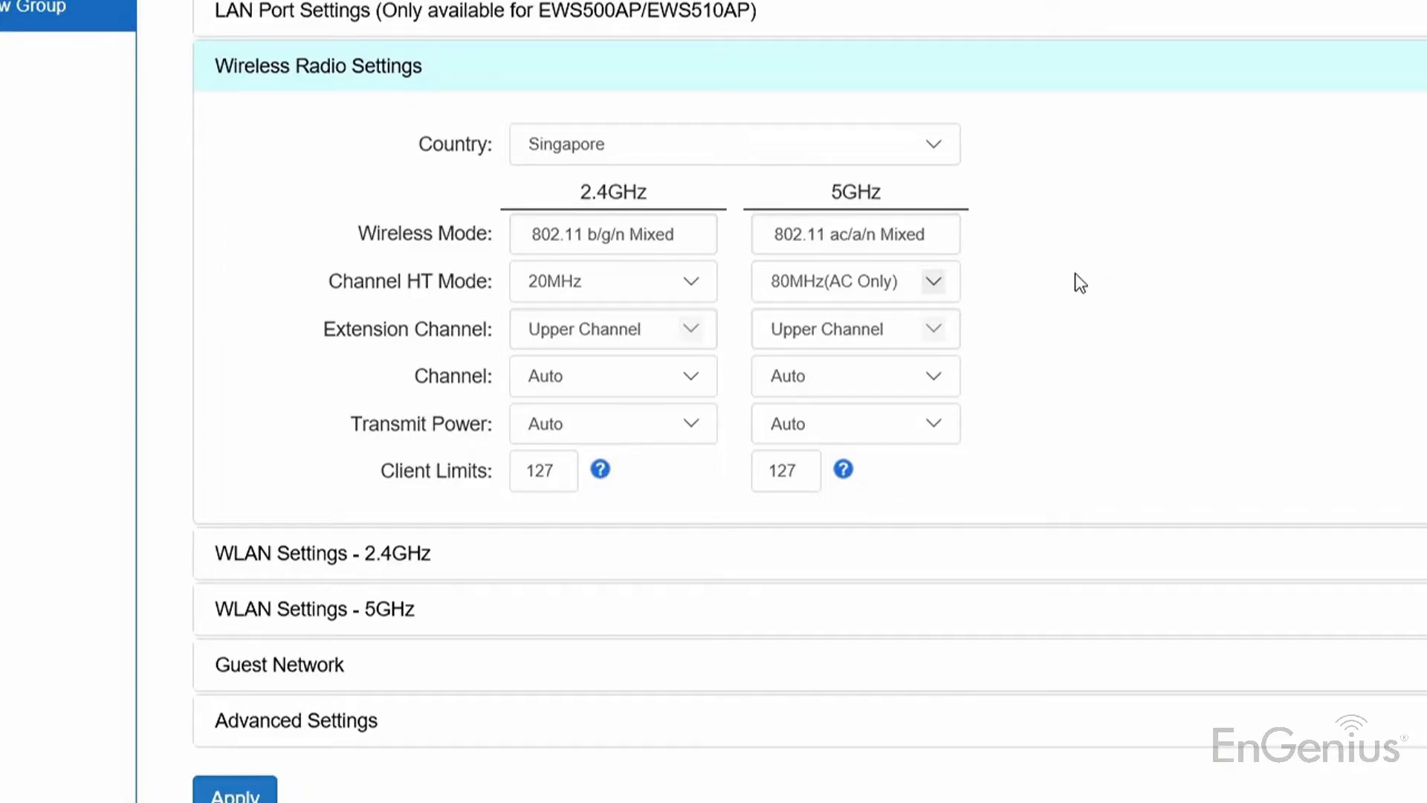
Step: Set 5GHz to Ch161 and both bands' transmit power to Lowest
click(822, 386)
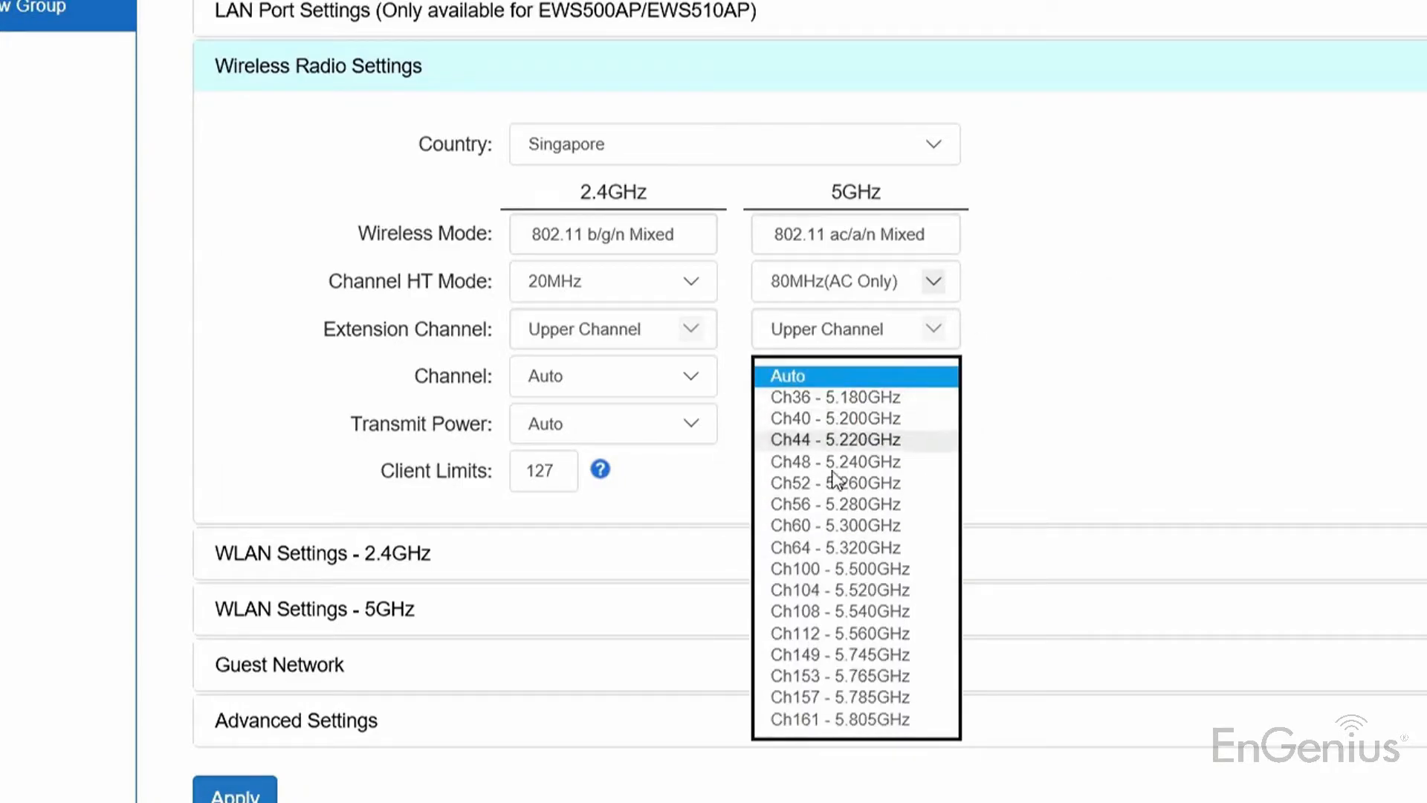
click(849, 720)
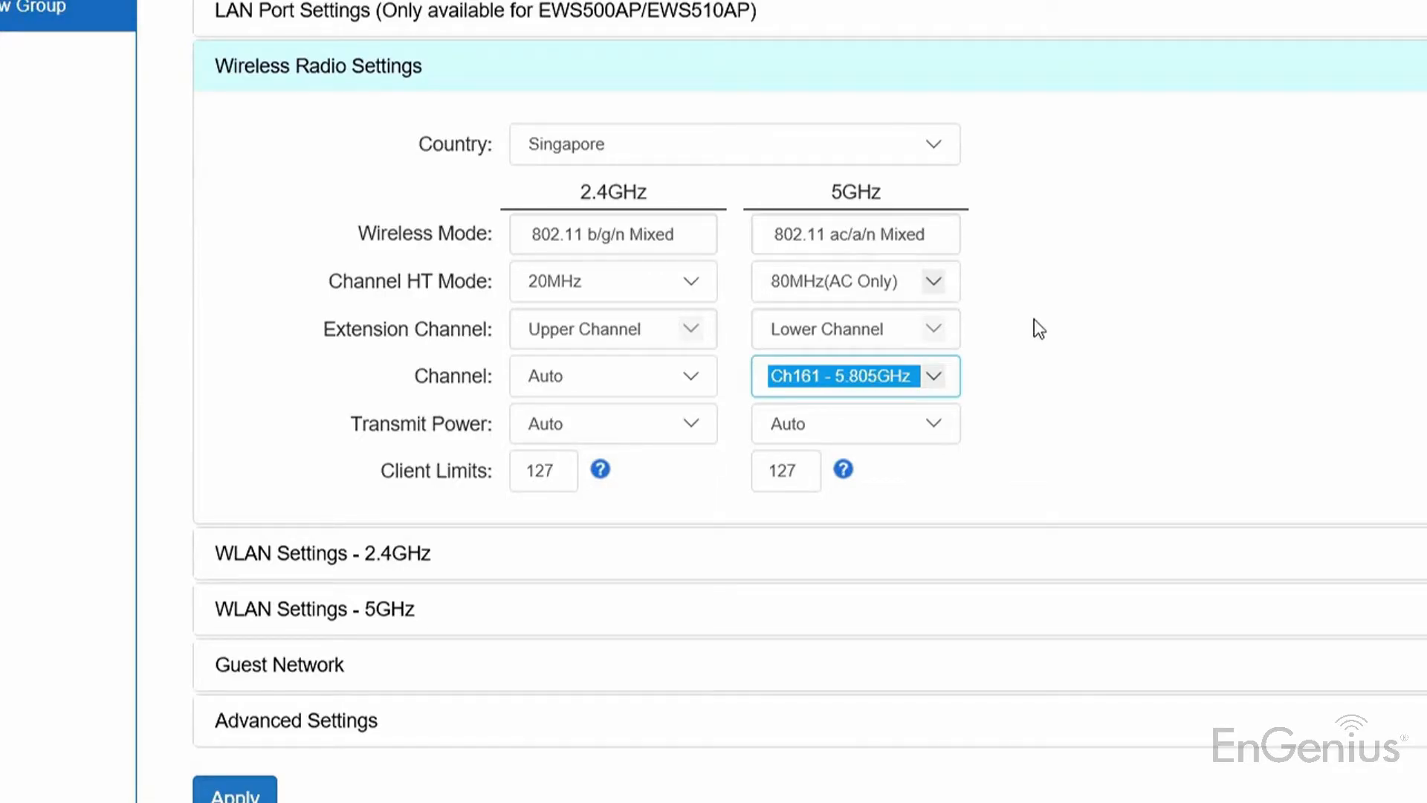
click(891, 430)
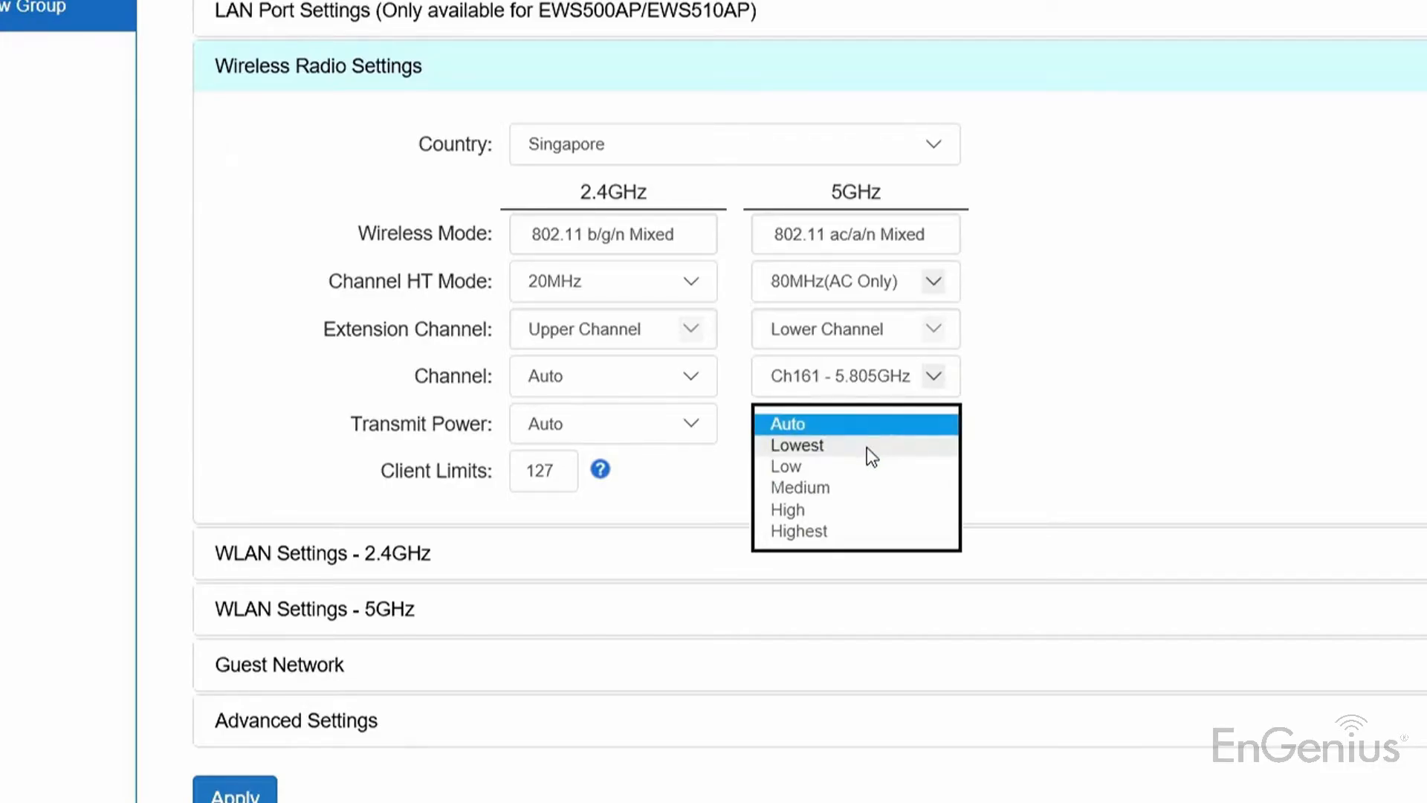
click(867, 446)
click(635, 425)
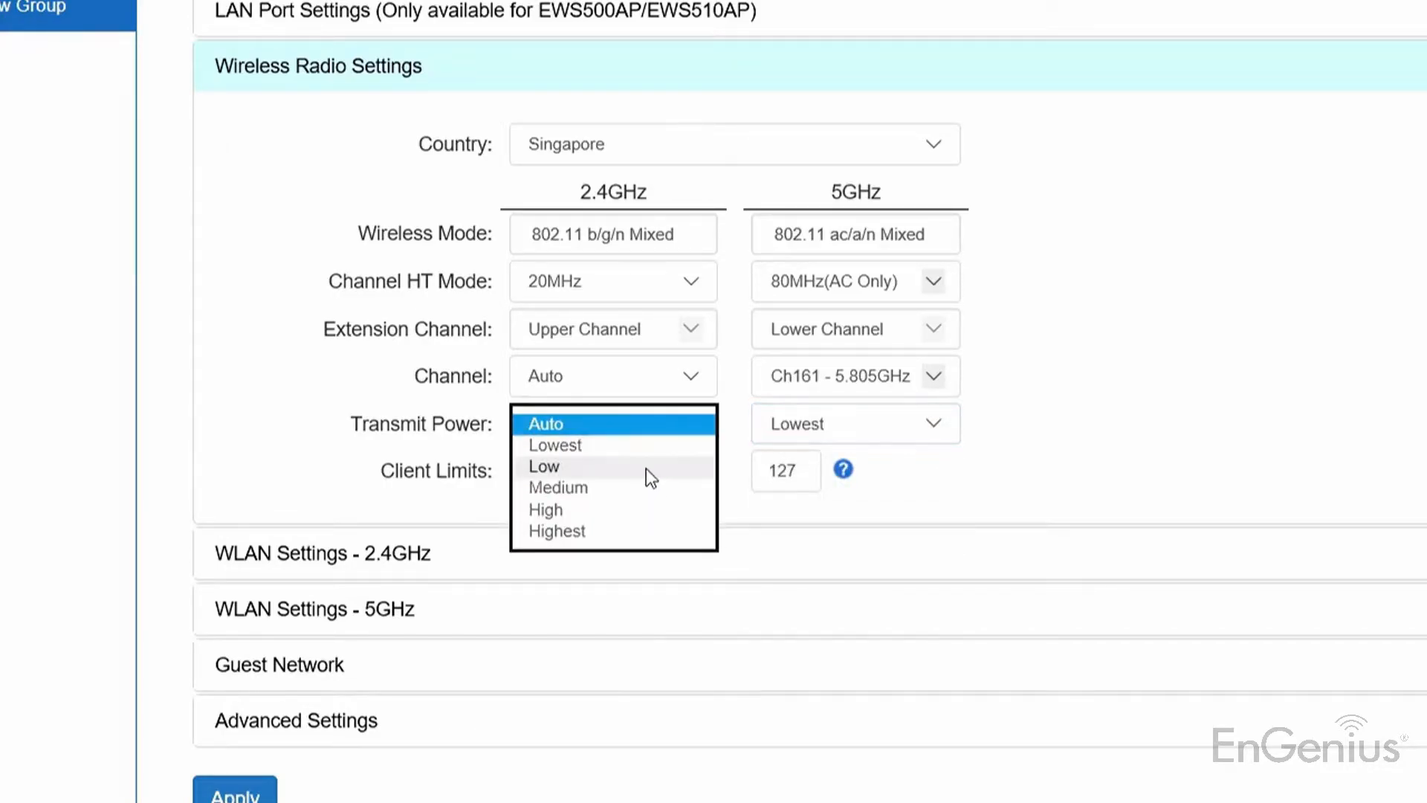
click(644, 449)
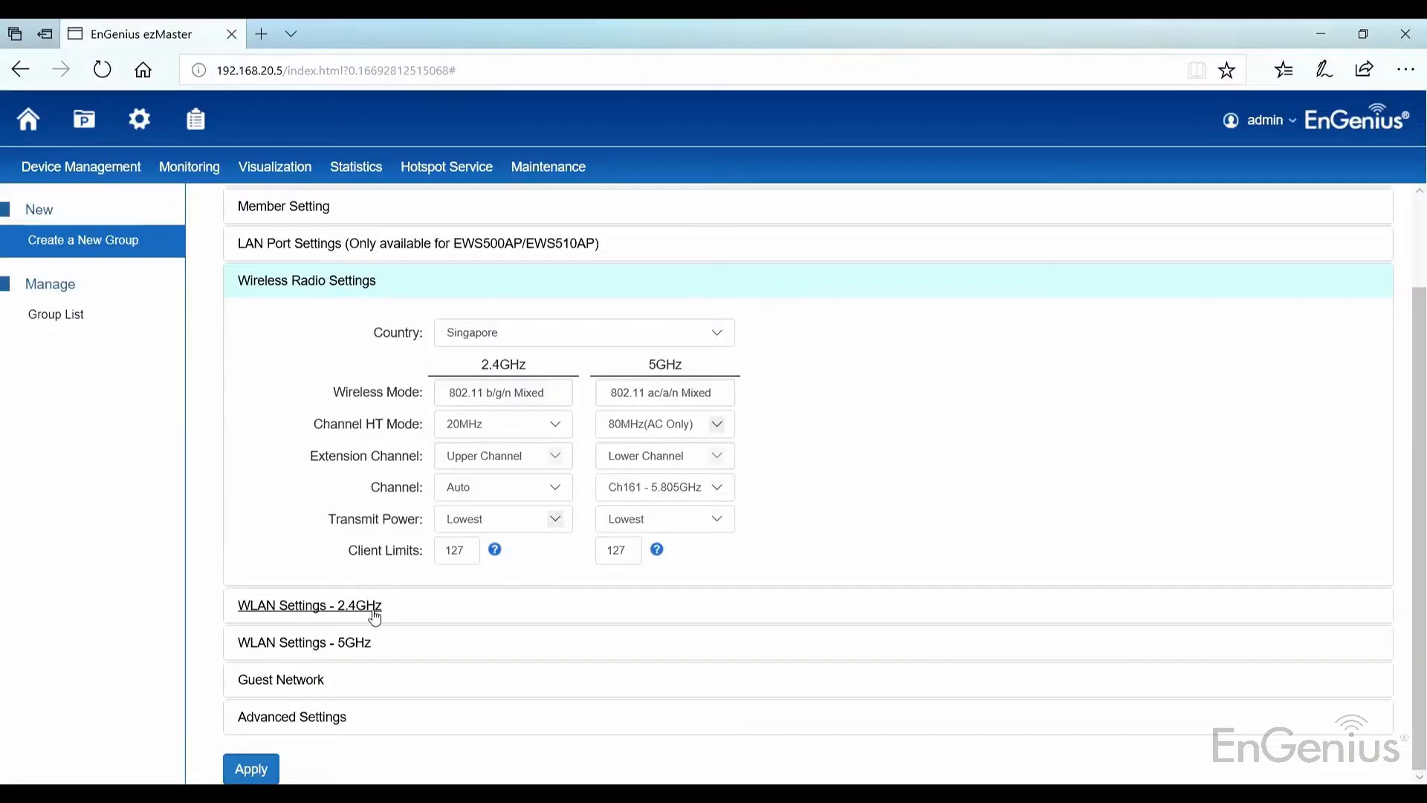
click(412, 553)
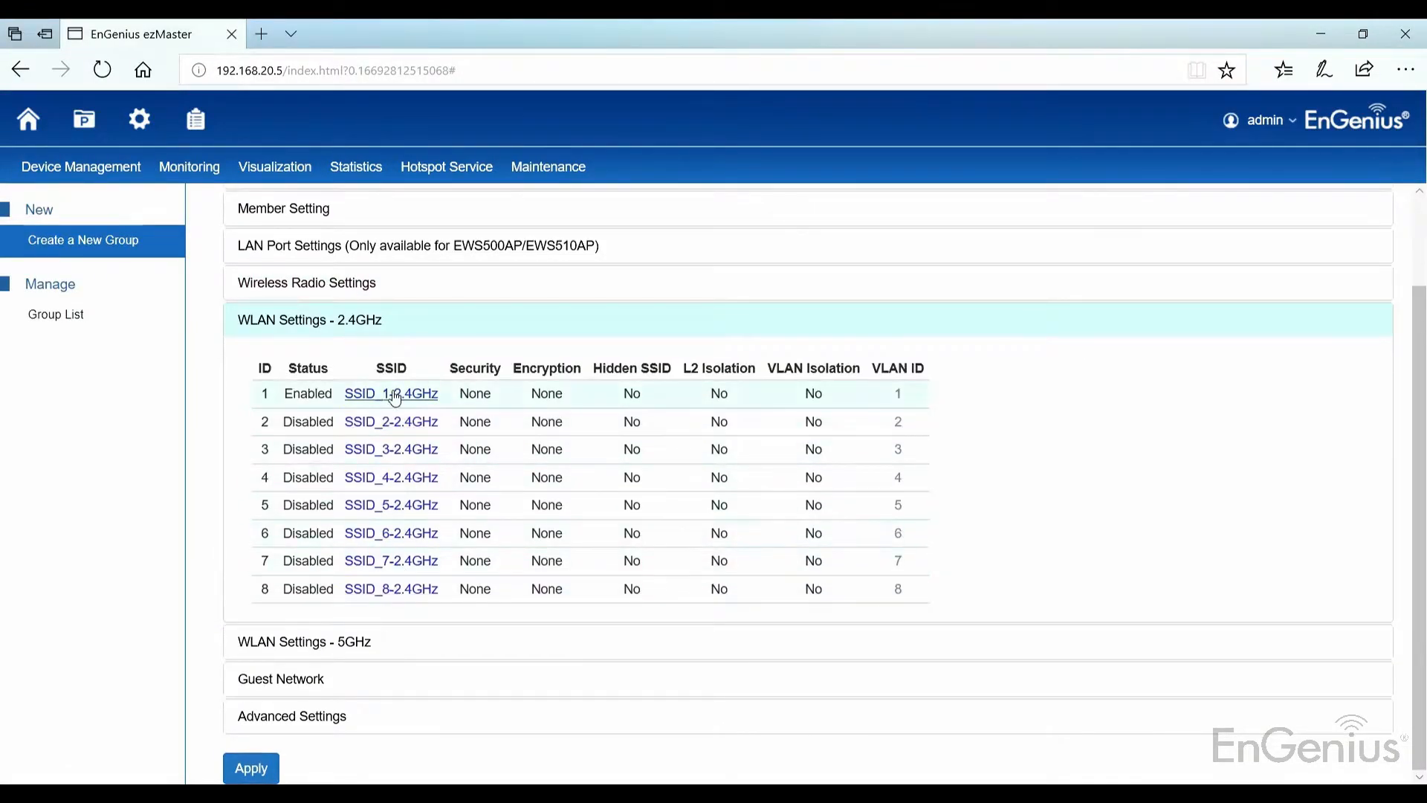
Step: Disable SSID_1-2.4GHz and save it
click(398, 394)
click(600, 251)
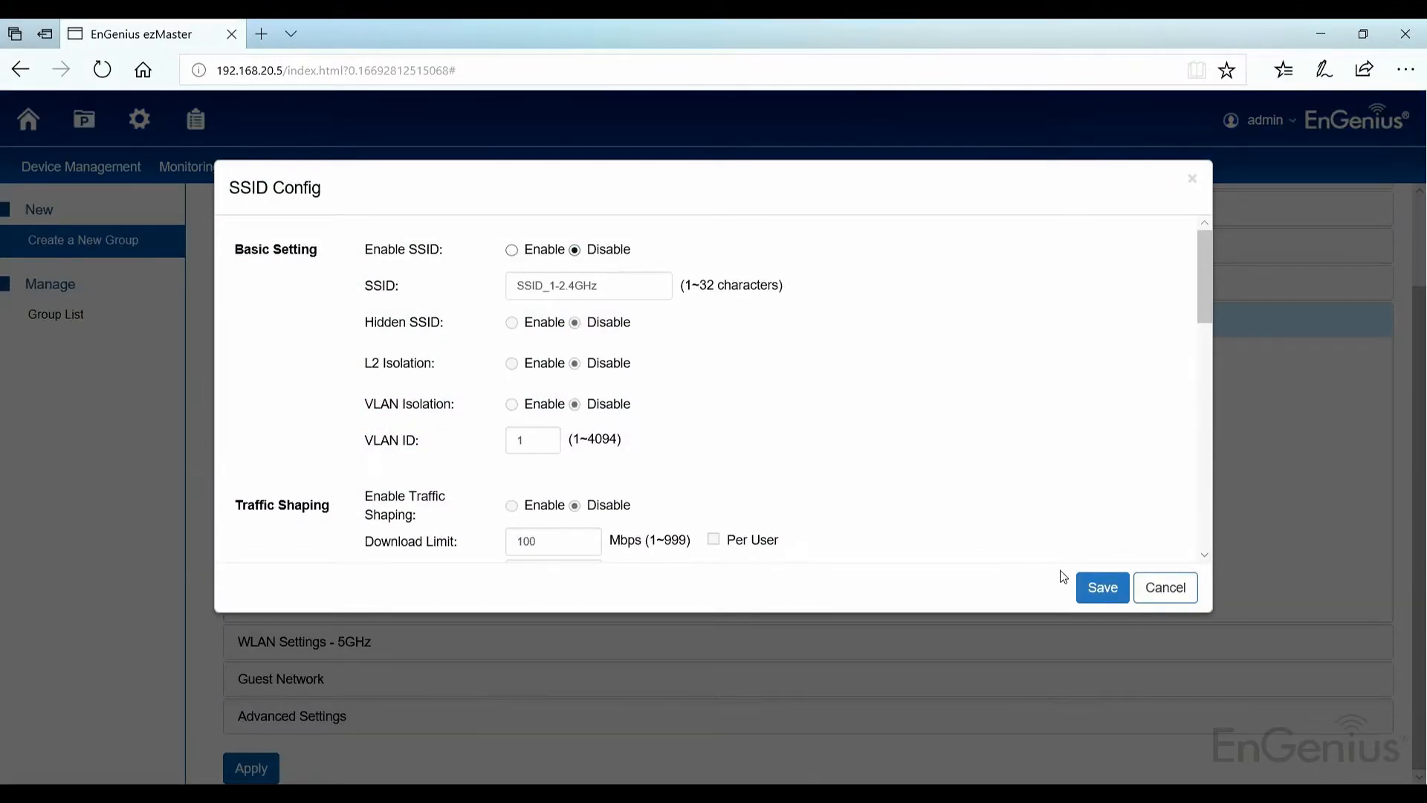
click(1093, 587)
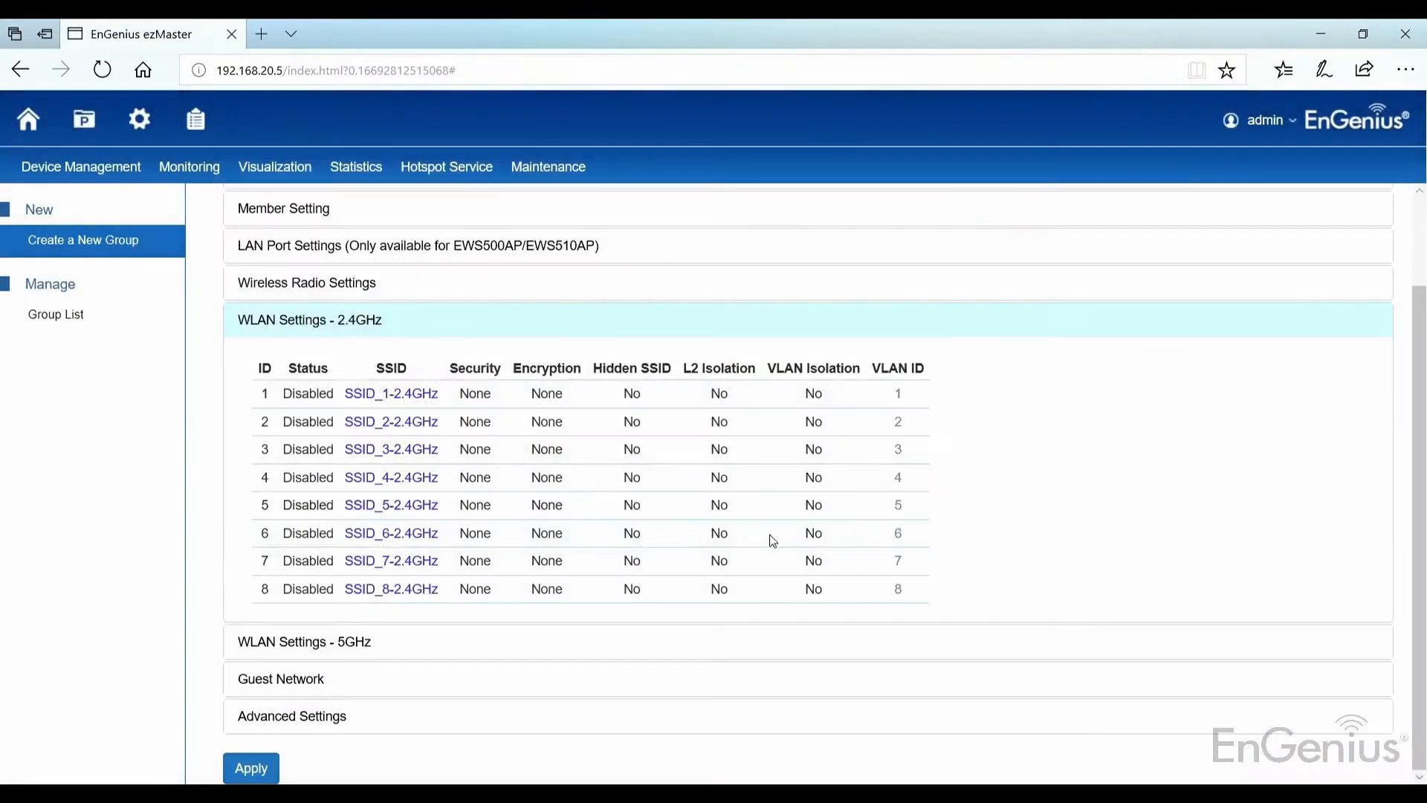
Step: Rename SSID_1-5GHz to Test, secure it with WPA-PSK/WPA2-PSK and a passphrase, and save
click(330, 641)
click(399, 434)
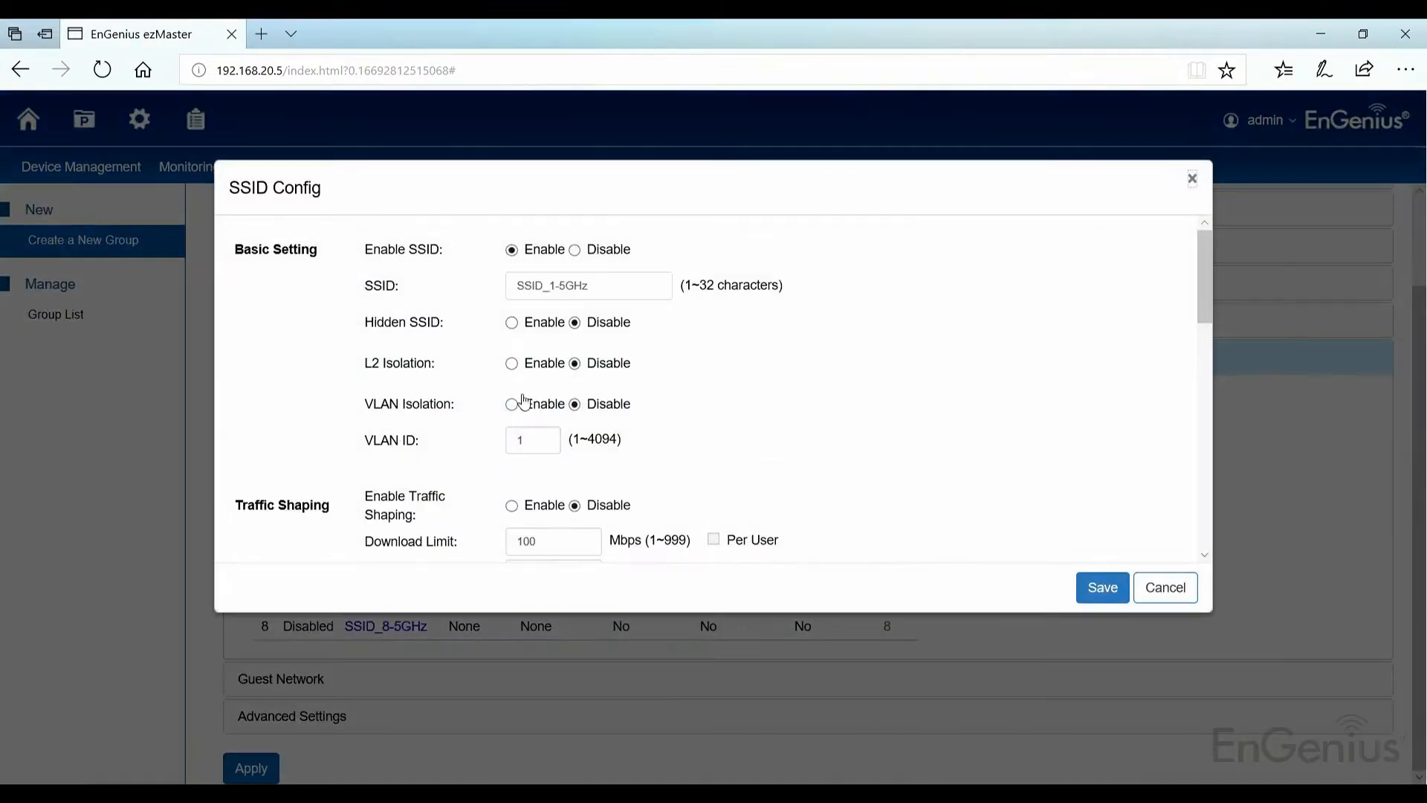
triple_click(629, 285)
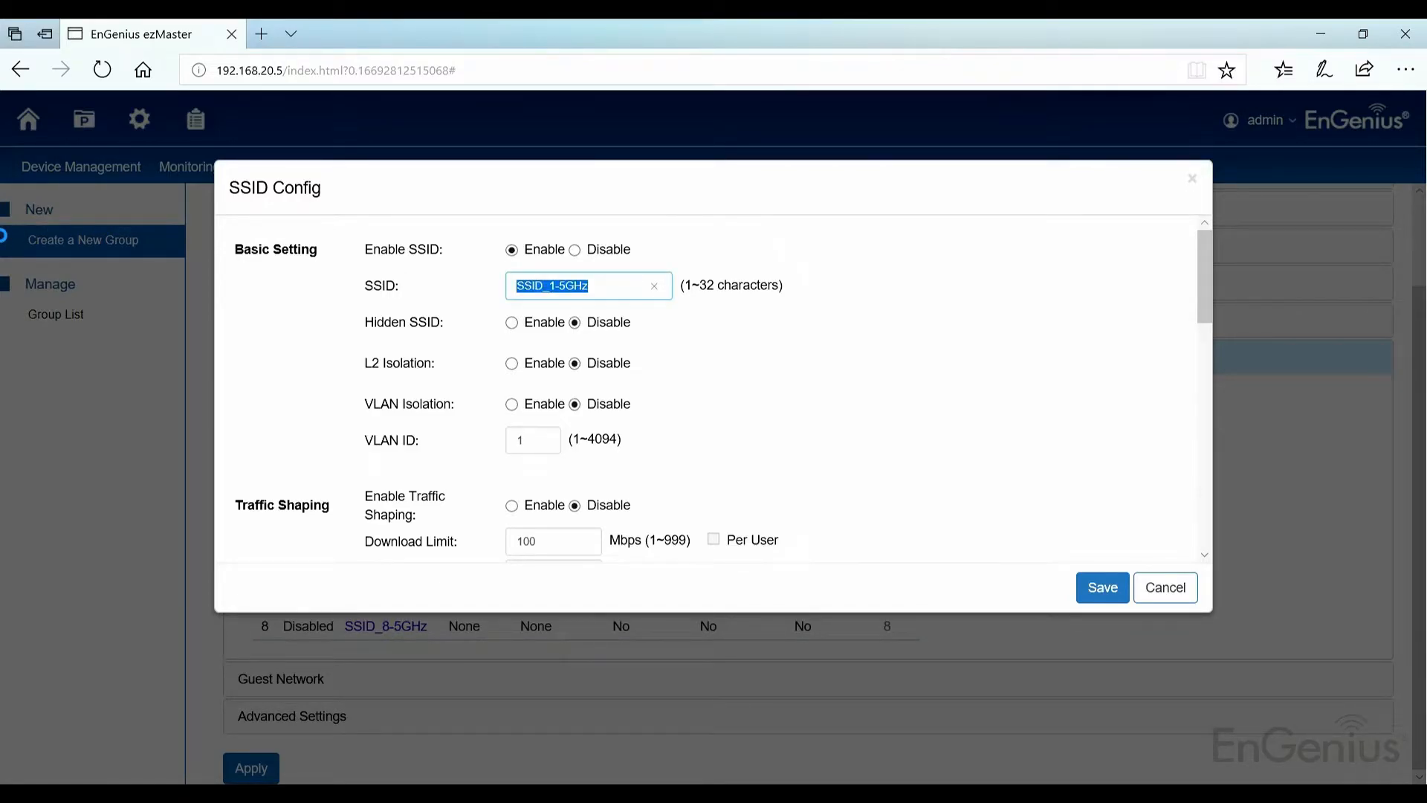
text(Test)
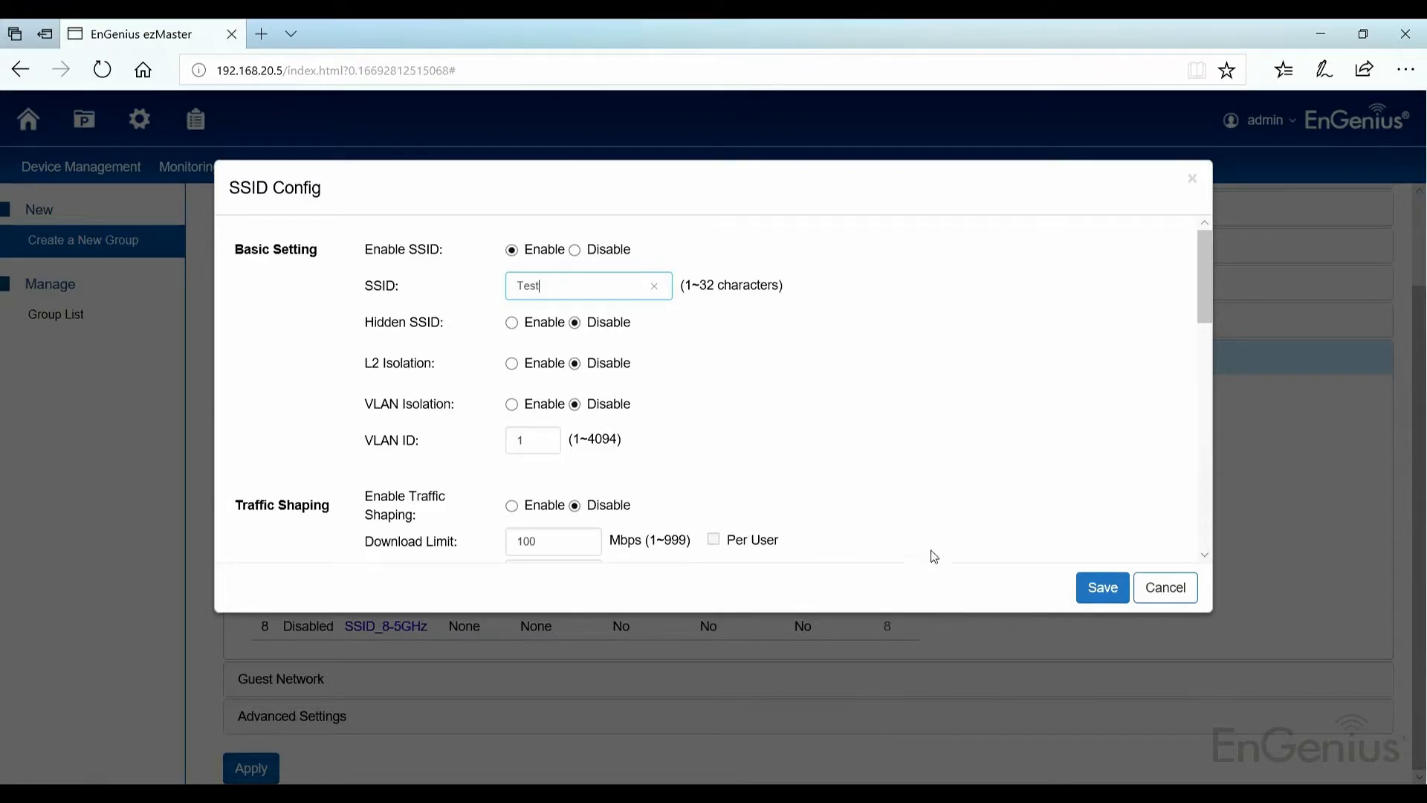
scroll(740, 422, down, 15)
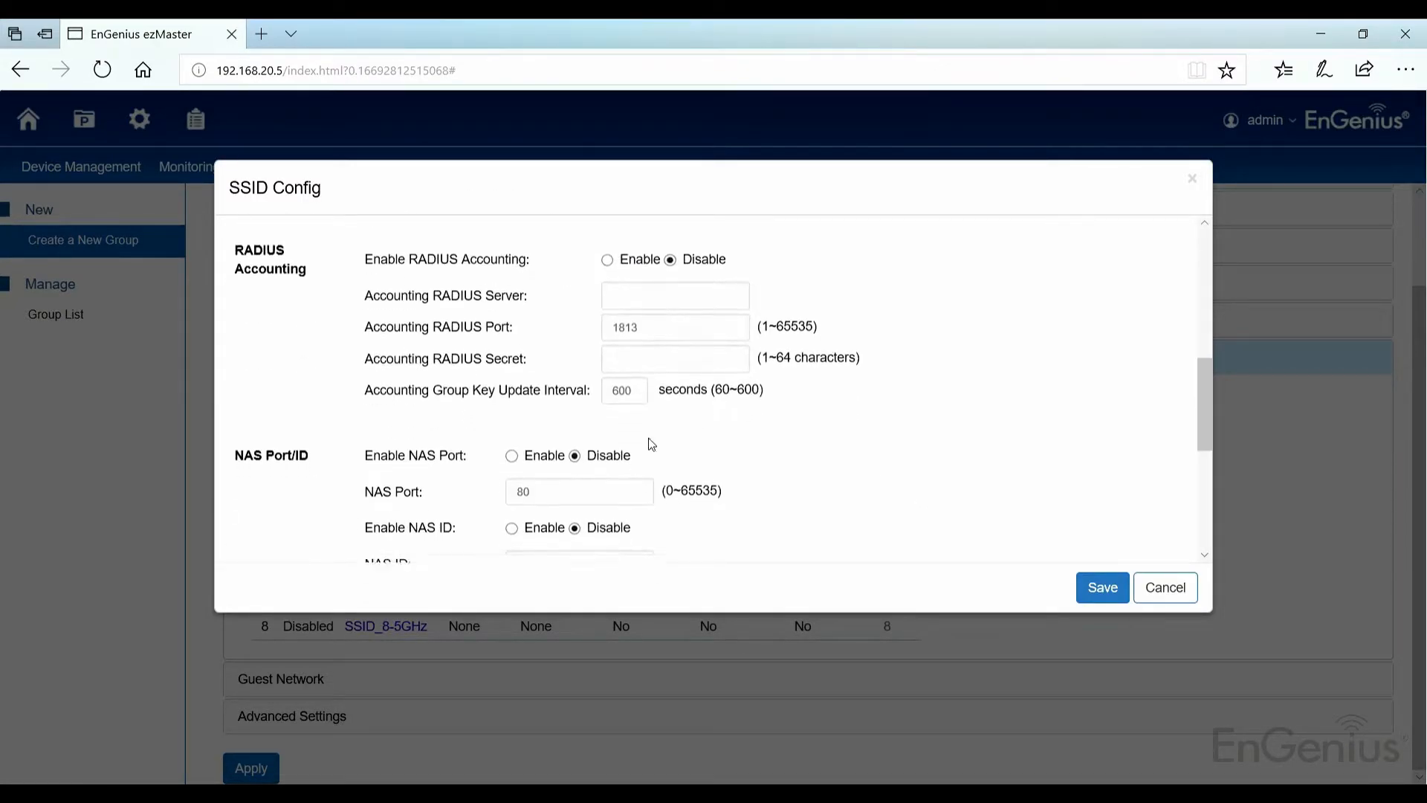
scroll(442, 487, down, 3)
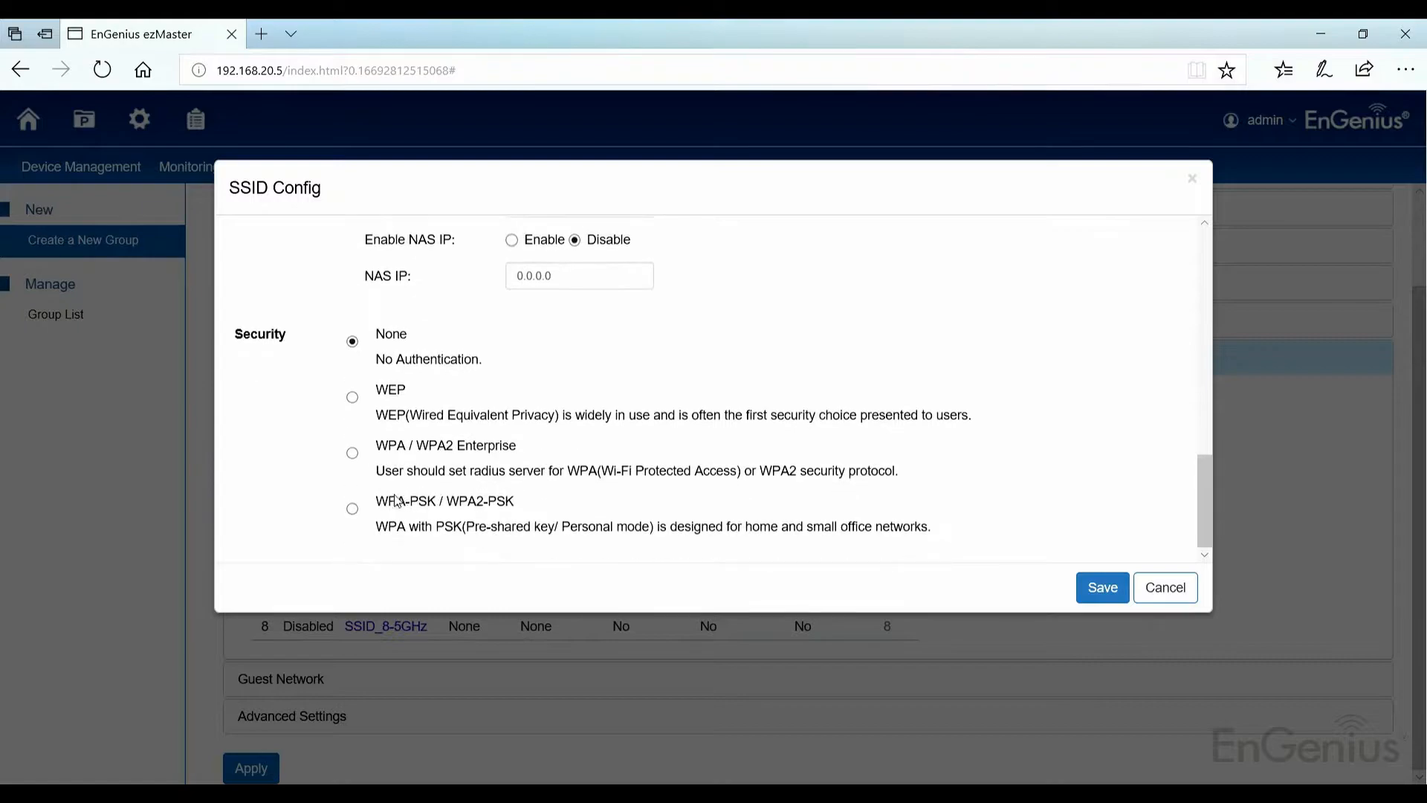
click(348, 511)
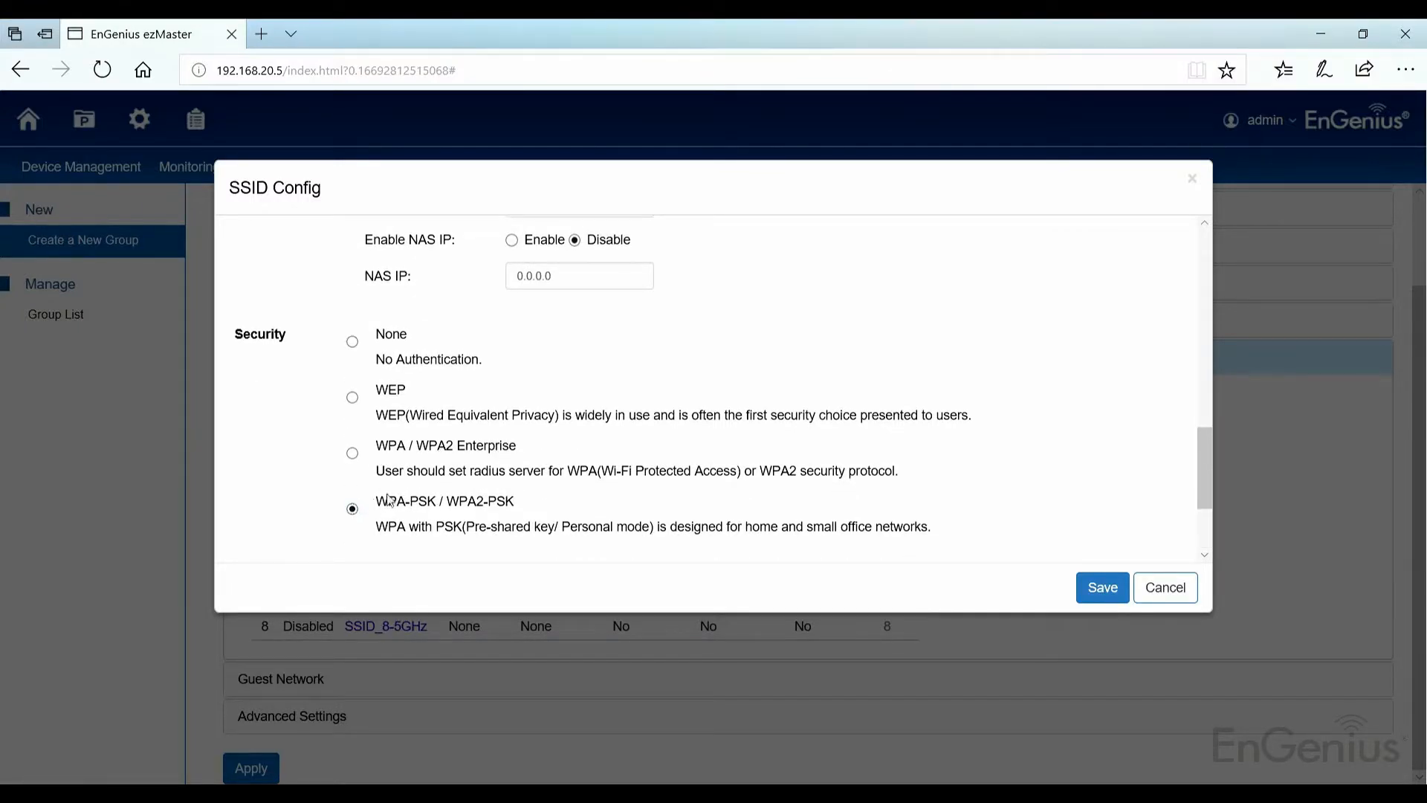
scroll(805, 509, down, 3)
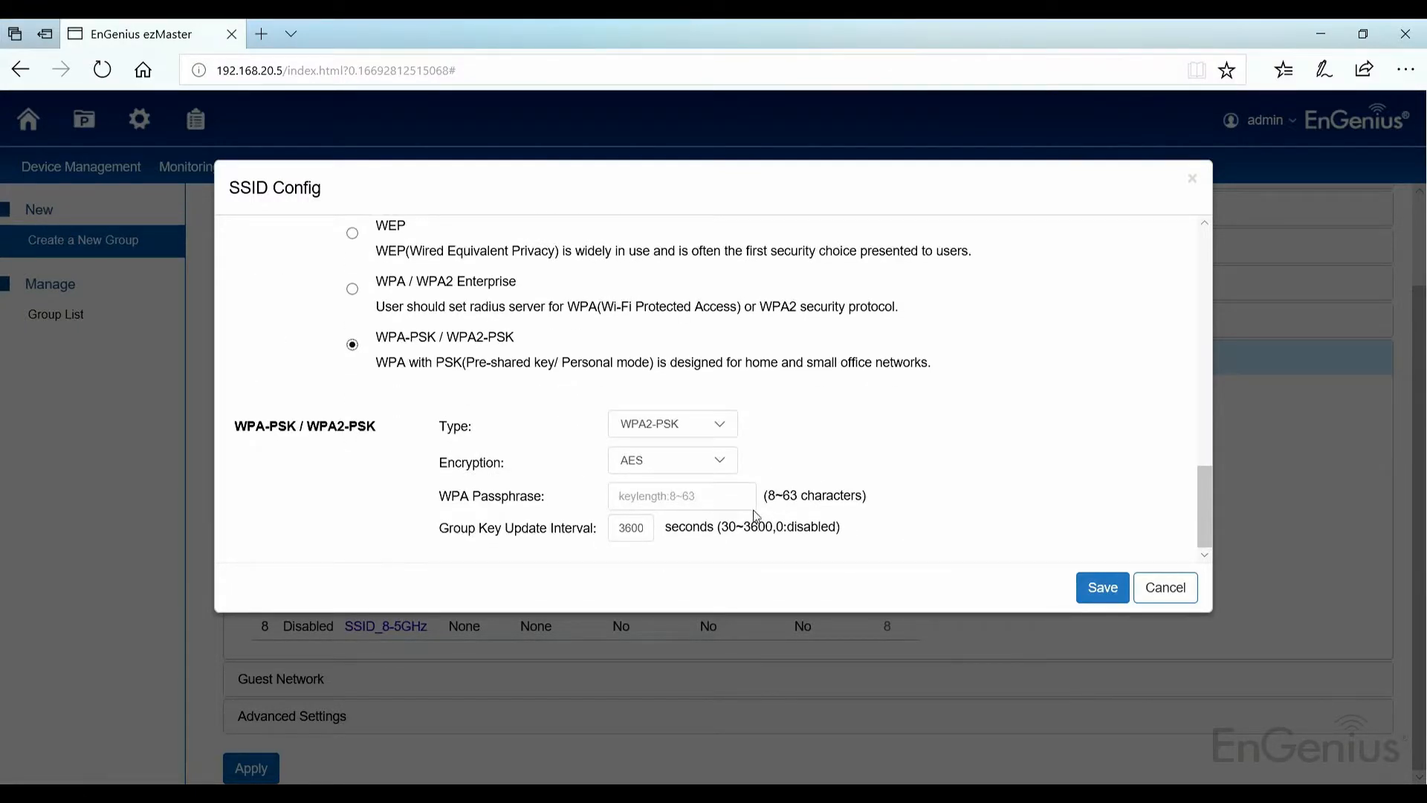
click(662, 492)
text(0000)
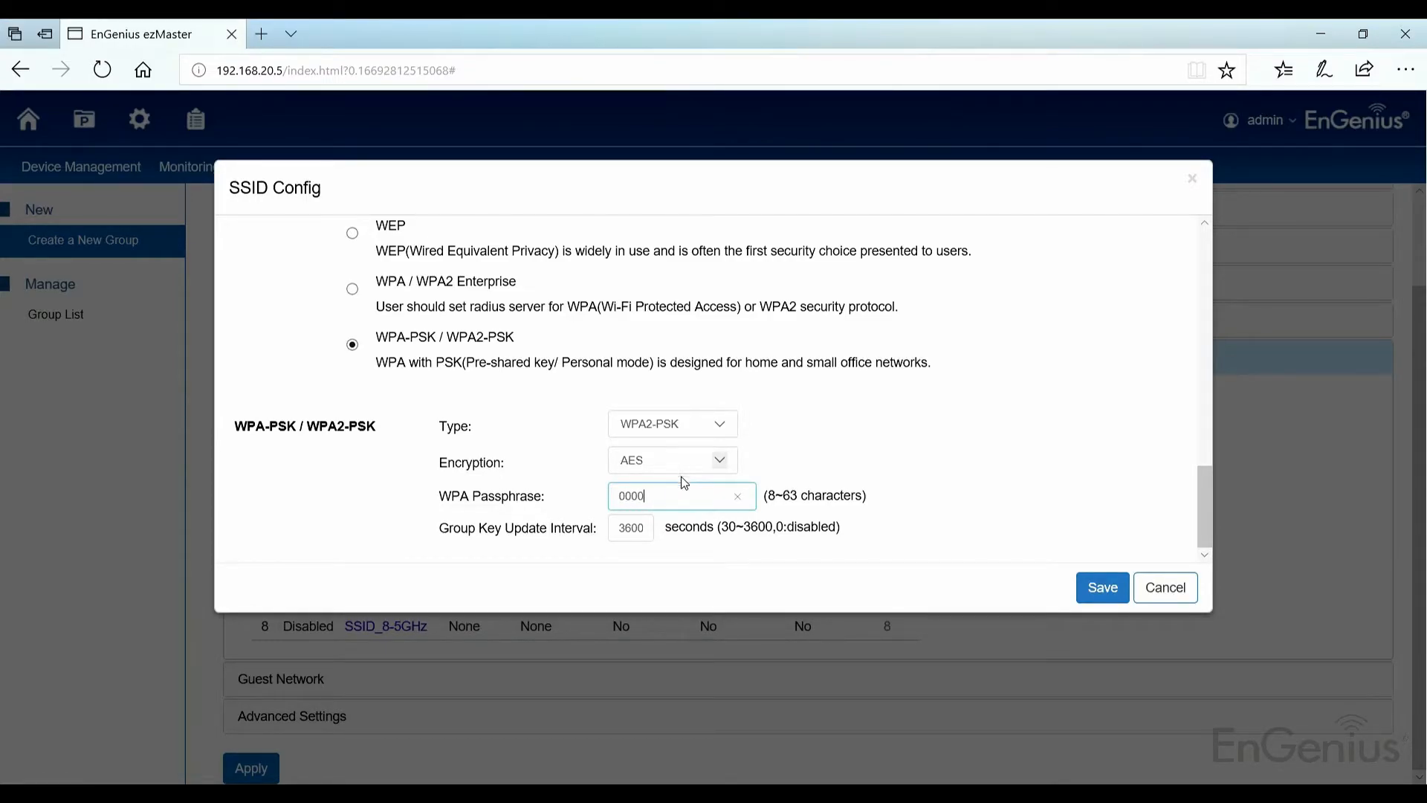
text(0000)
click(1102, 591)
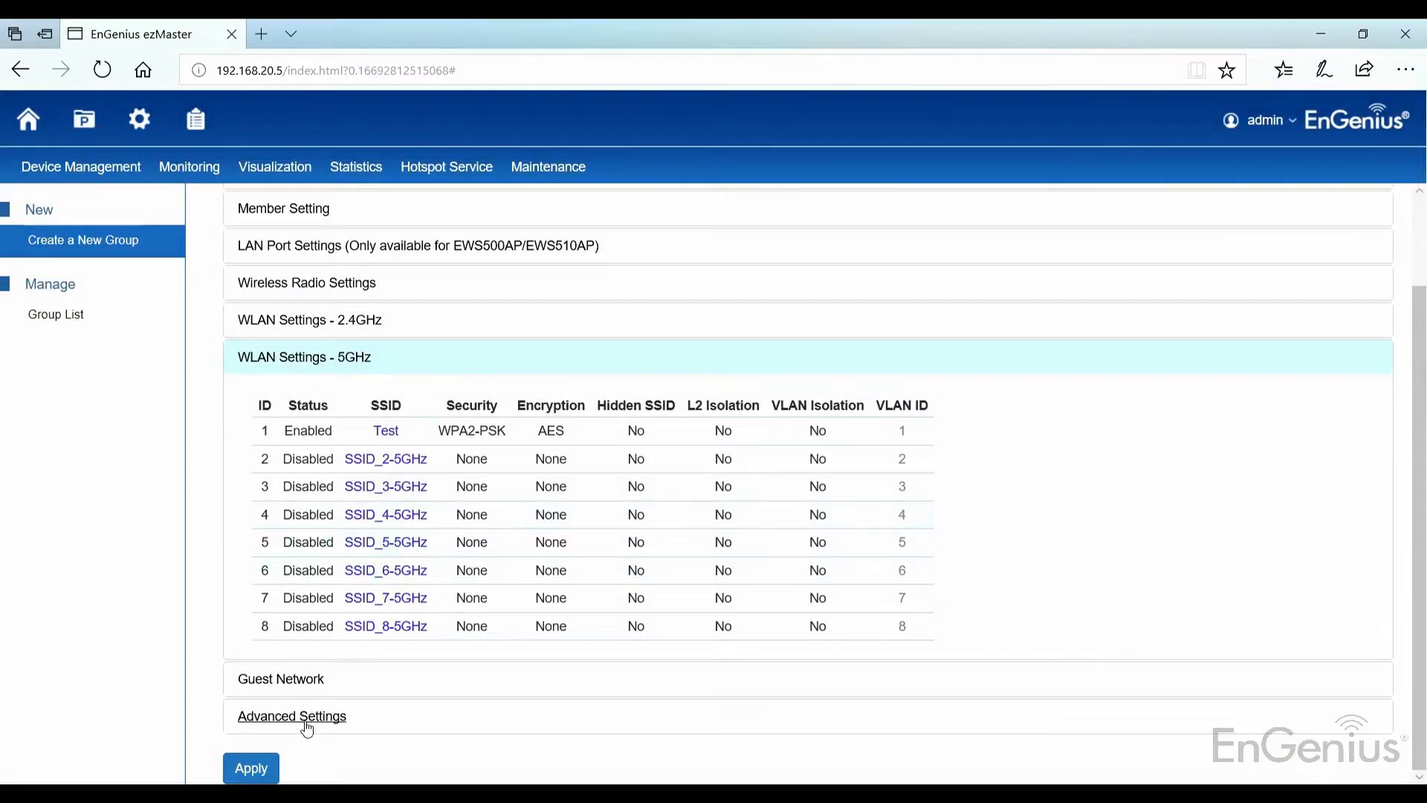
Step: Set Mesh Status to Enable in the group's Advanced Settings with the Mesh profile selected
click(324, 685)
scroll(327, 690, down, 3)
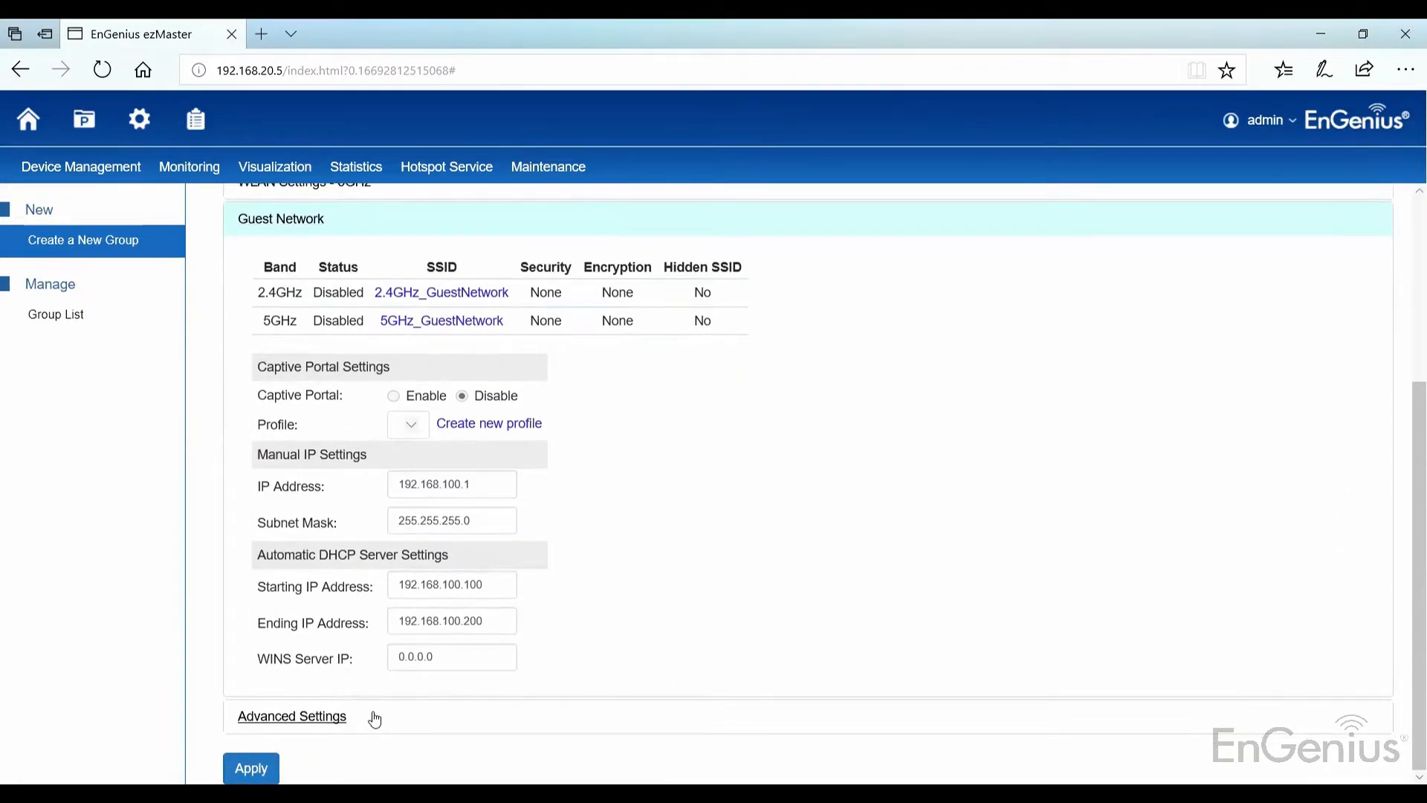
click(373, 718)
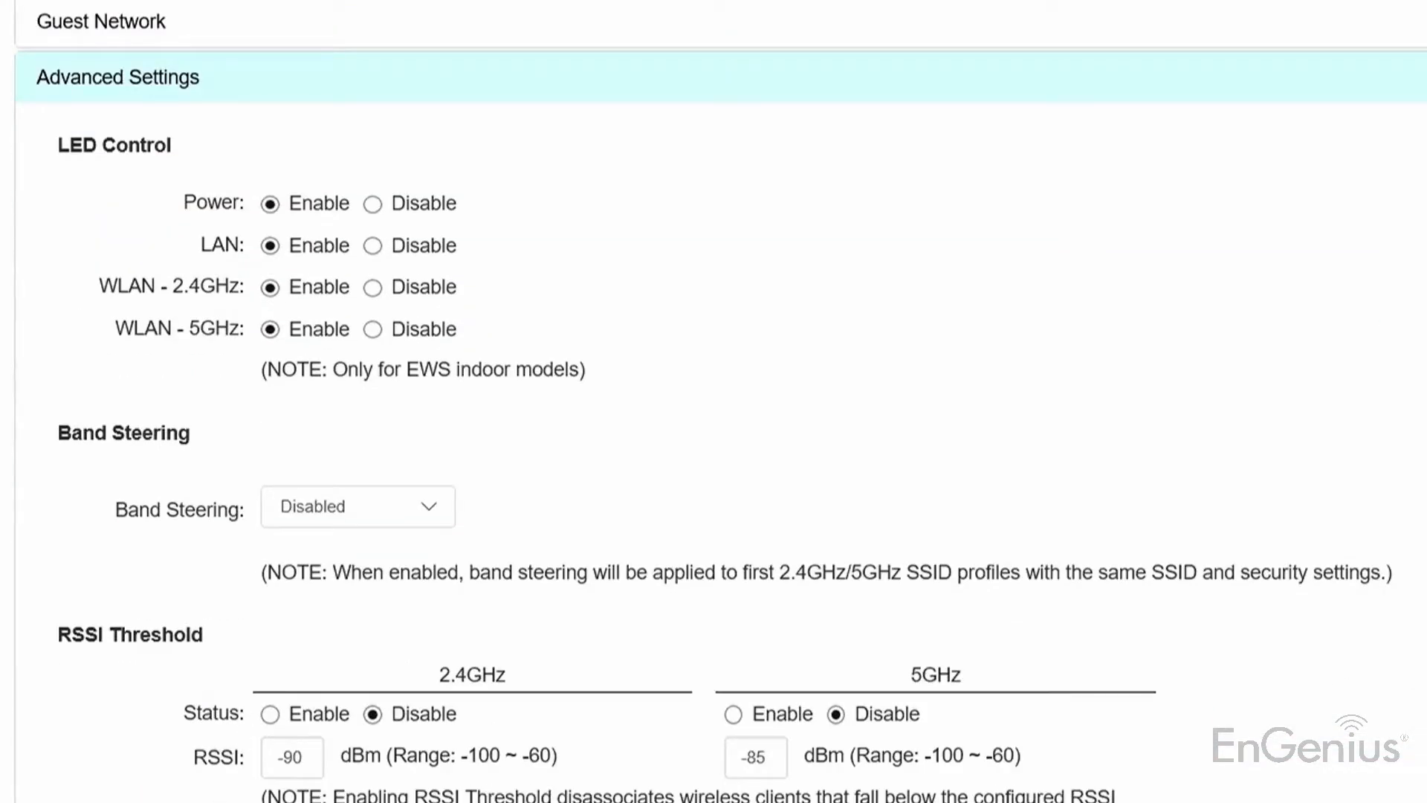
scroll(149, 587, down, 4)
click(286, 703)
click(334, 736)
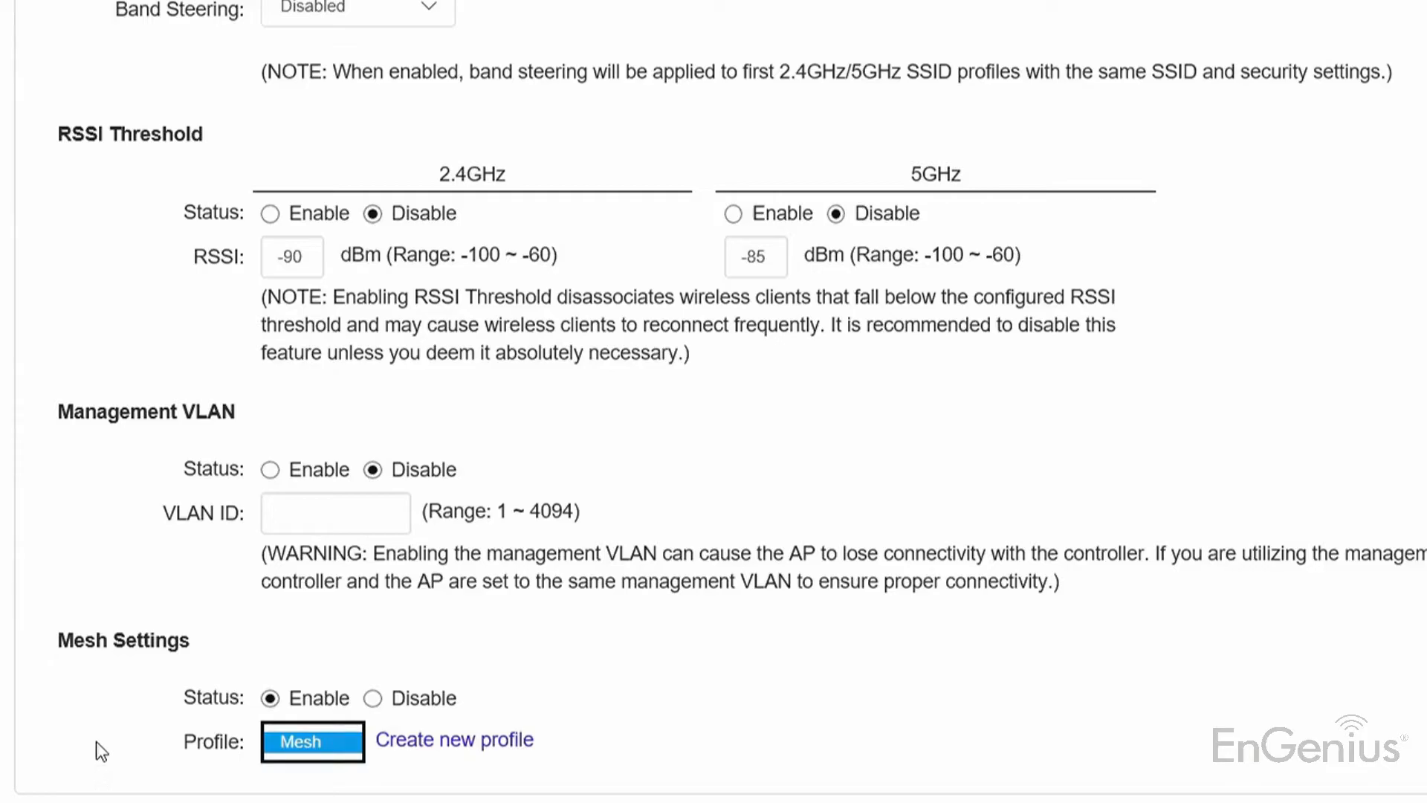
click(182, 744)
scroll(335, 706, up, 8)
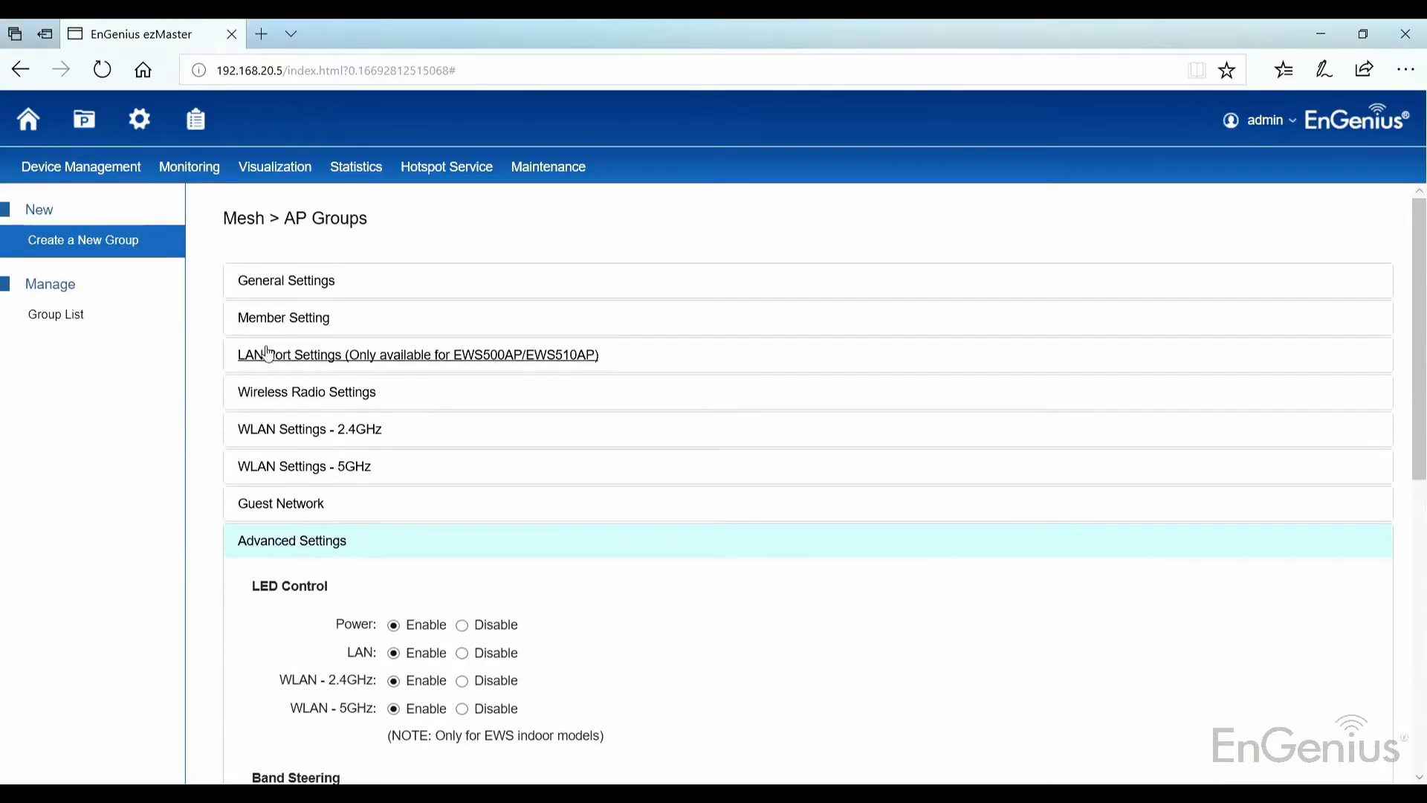
Step: Add both EWS330AP units to the Mesh group and apply the group configuration
click(270, 312)
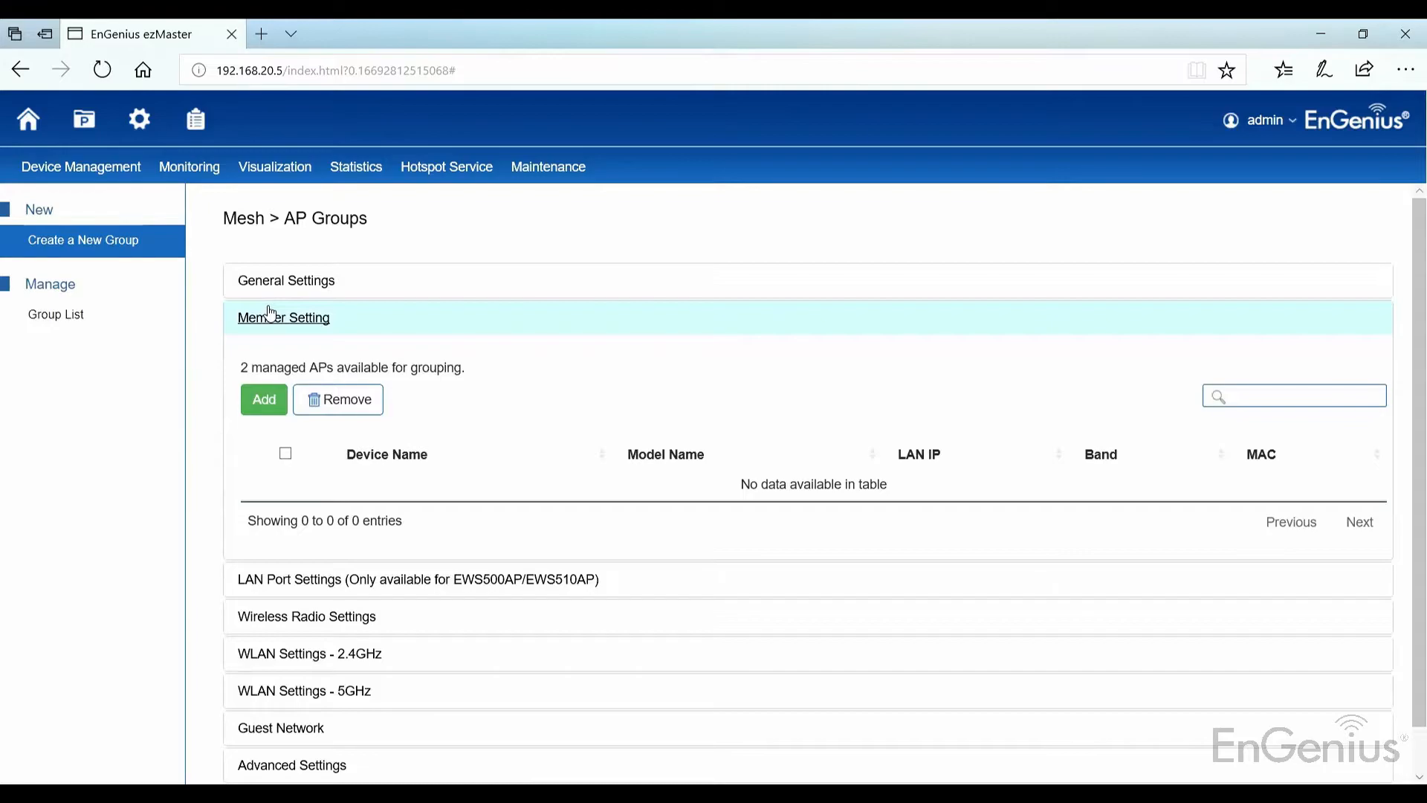
click(264, 402)
click(1035, 293)
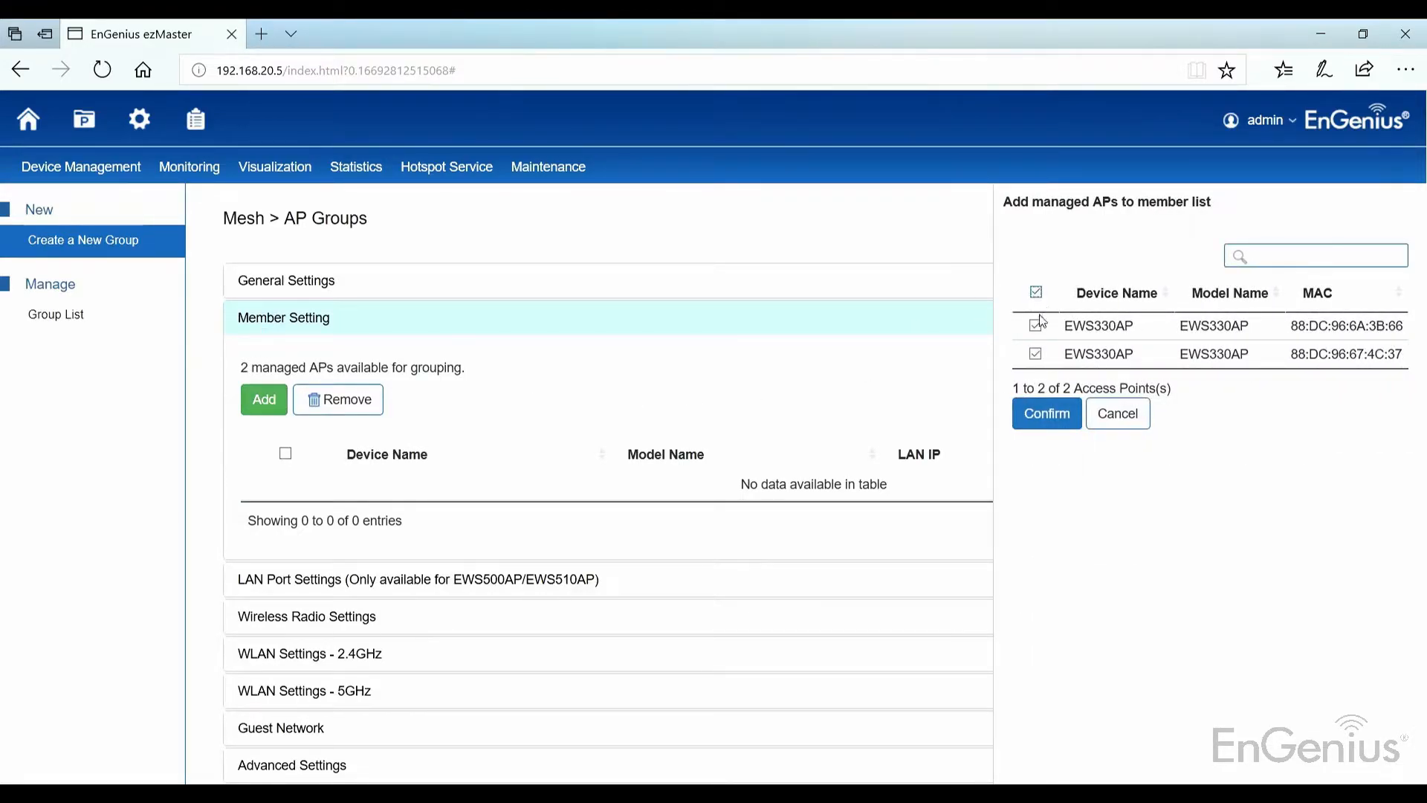
click(1047, 413)
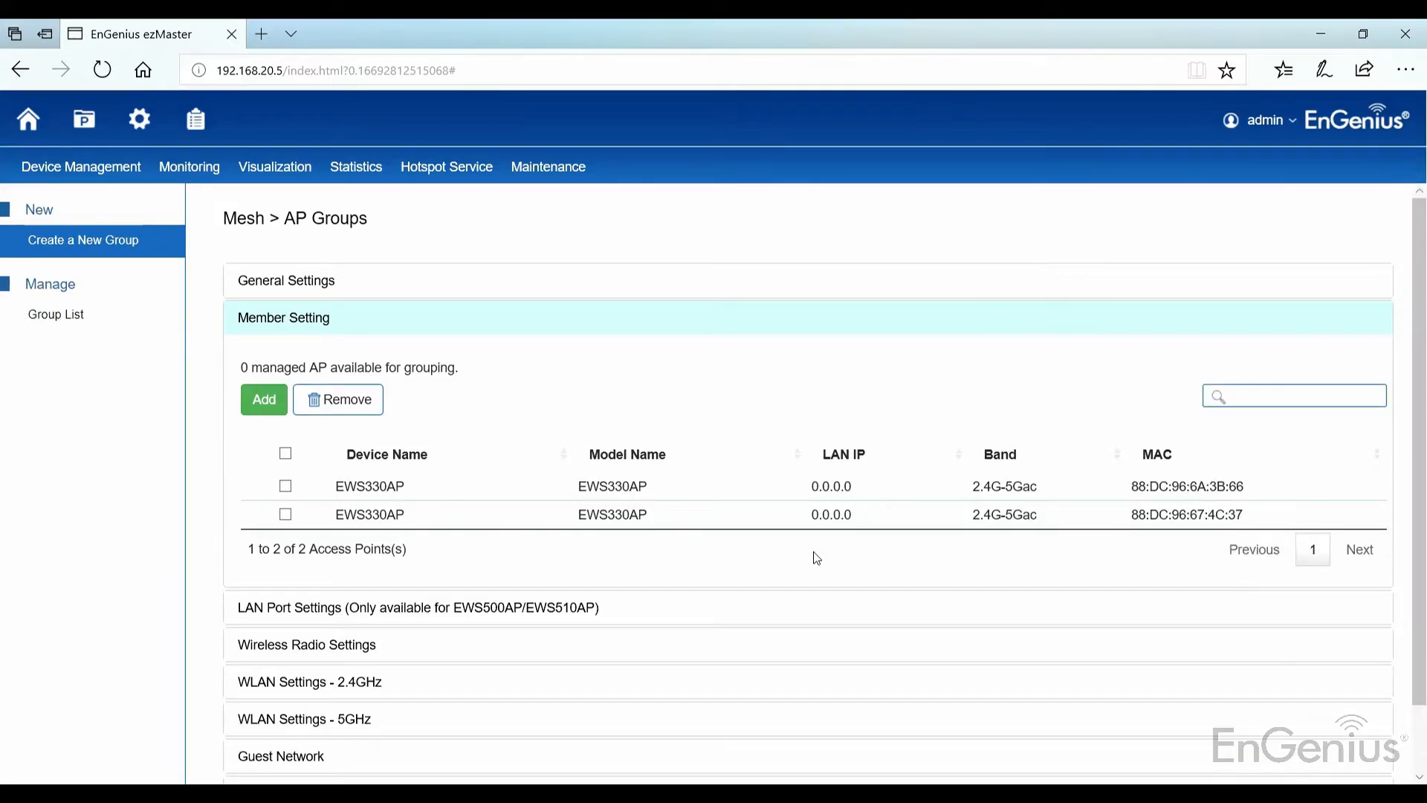
scroll(817, 558, down, 1)
click(249, 768)
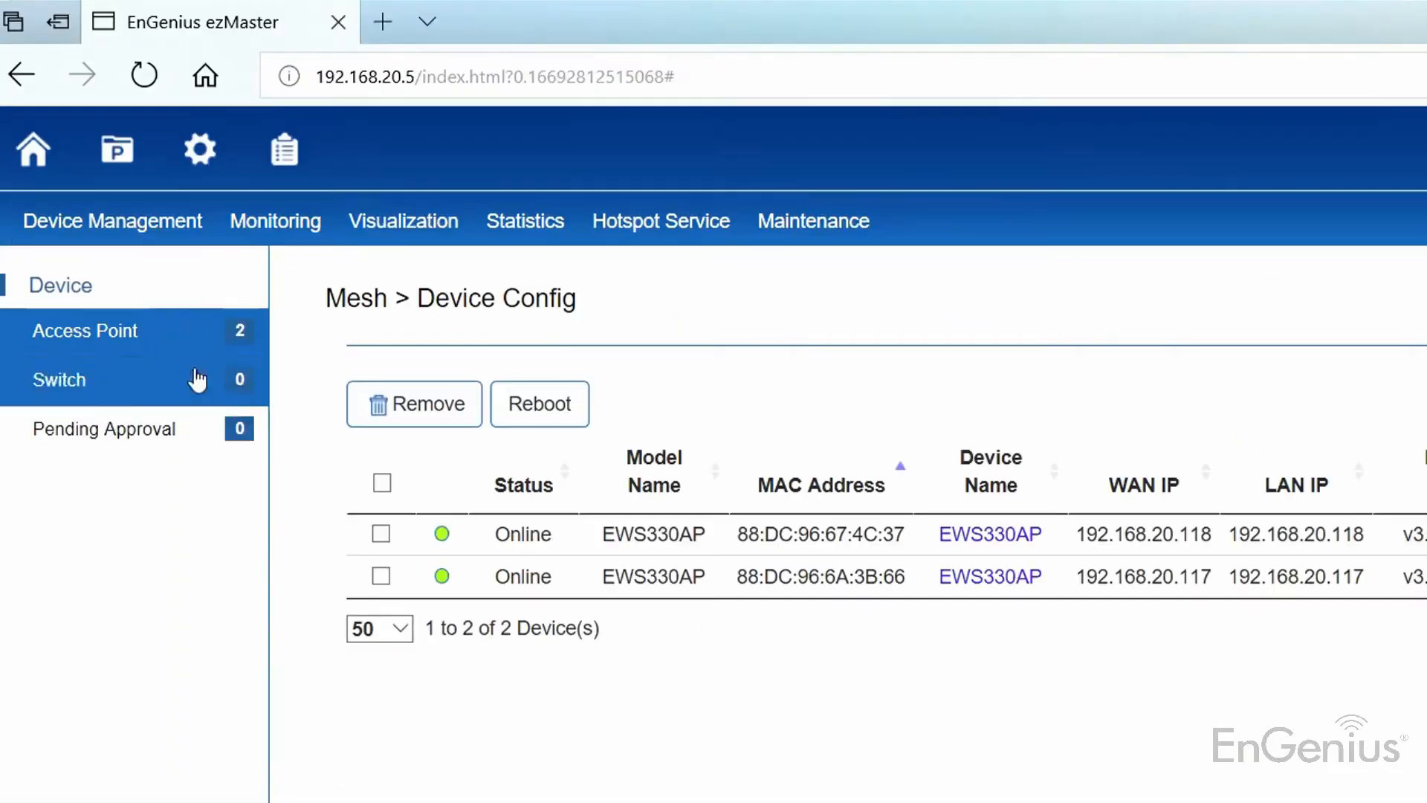
mouse_move(89, 176)
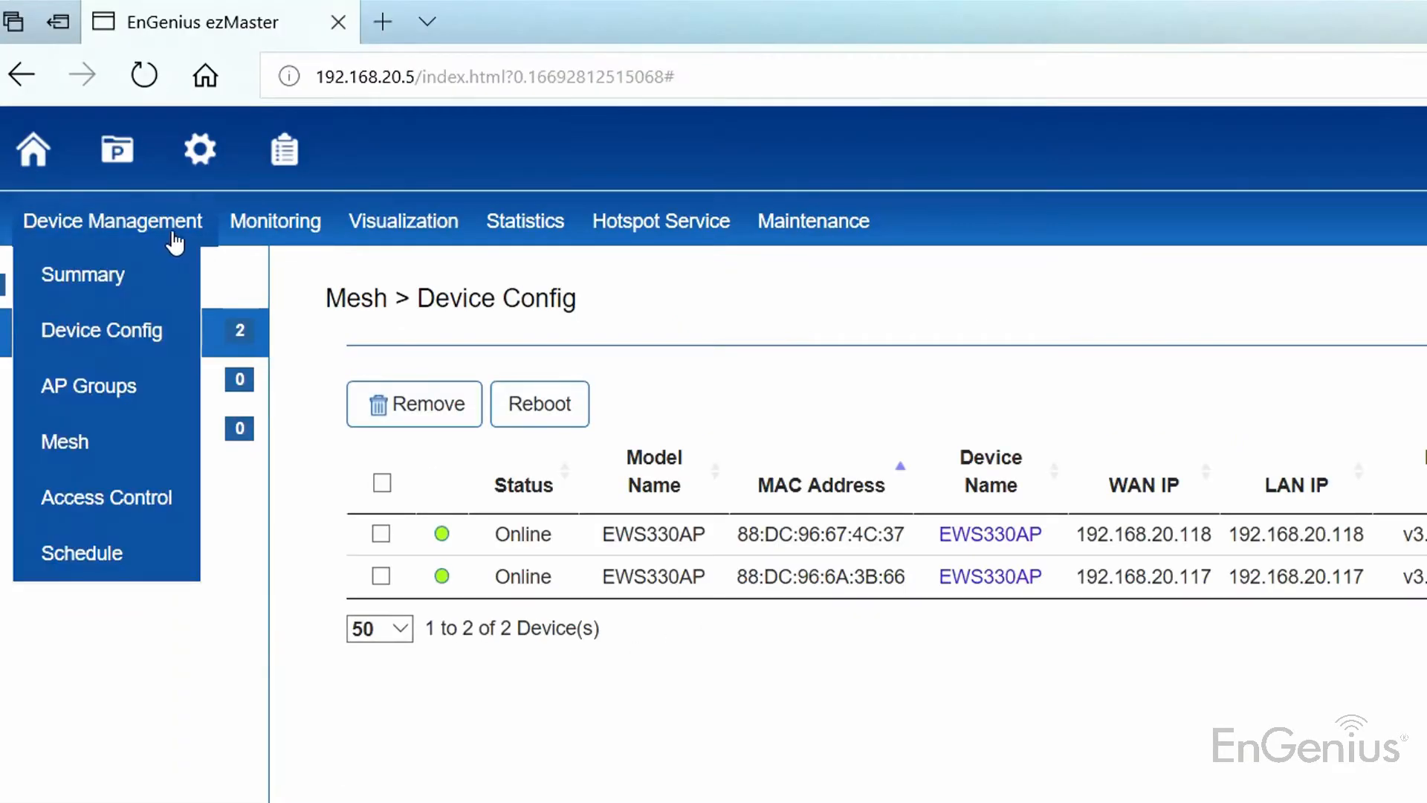
Step: Show the Mesh profile's Node List, with both EWS330AP units as Root Nodes at -30dBm
click(124, 453)
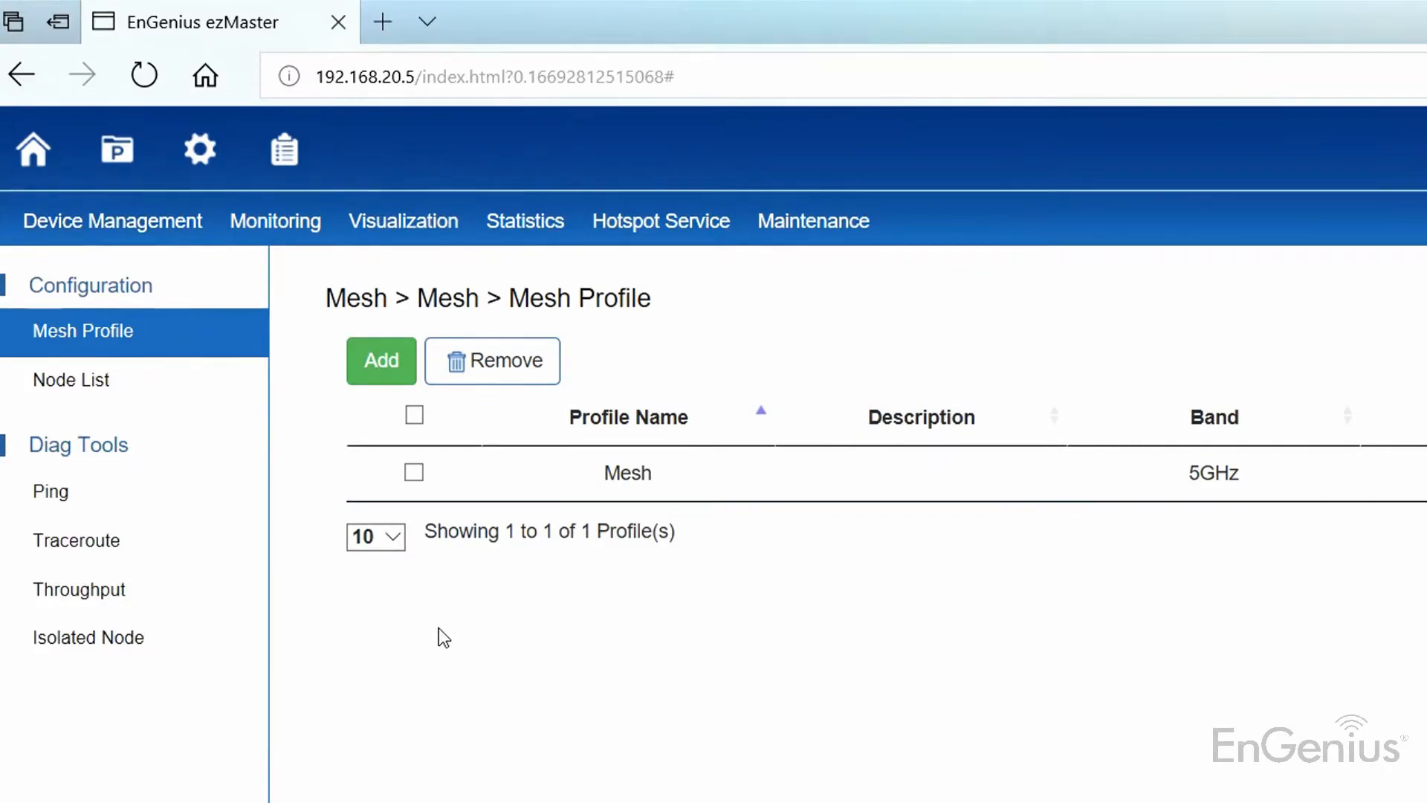
click(153, 382)
click(496, 393)
click(493, 411)
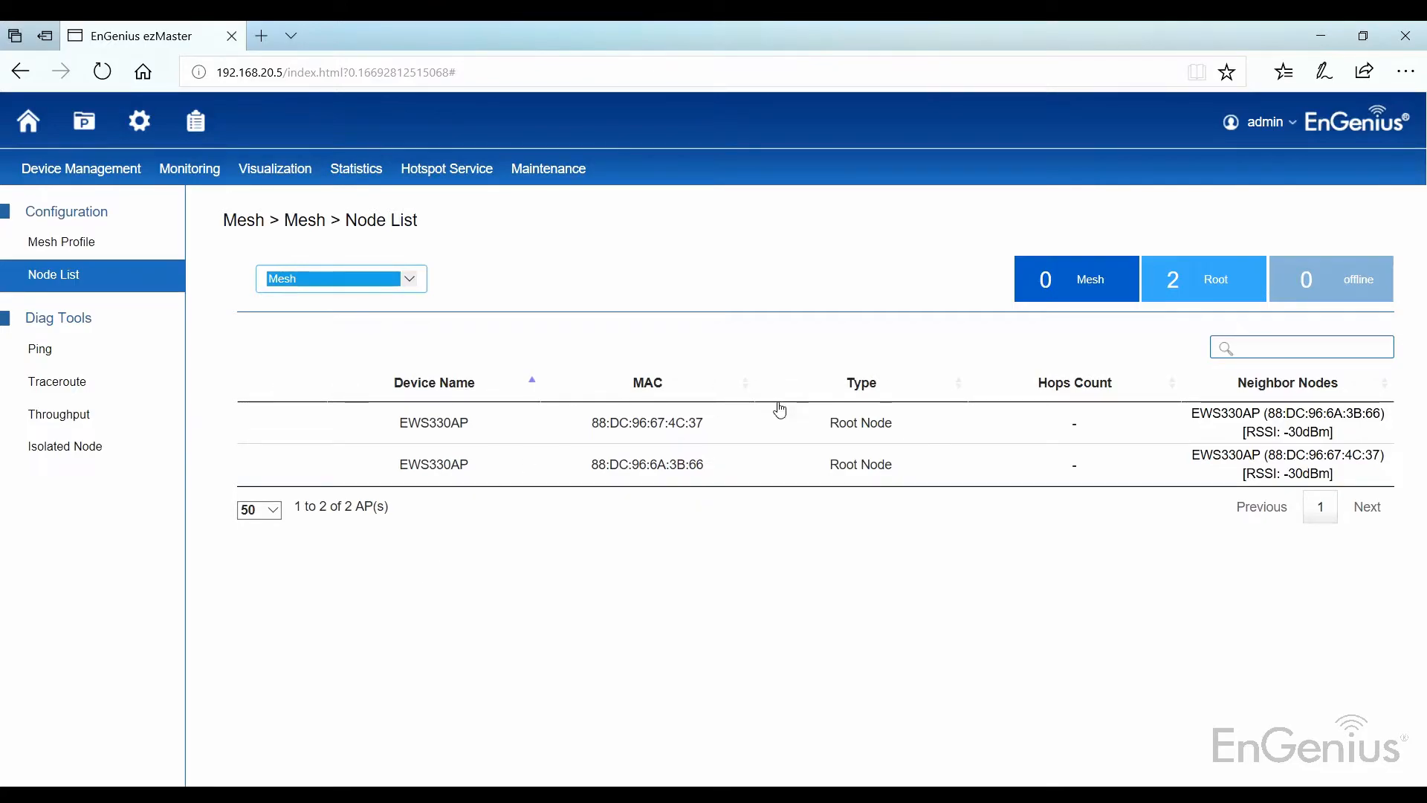
drag(818, 417, 915, 503)
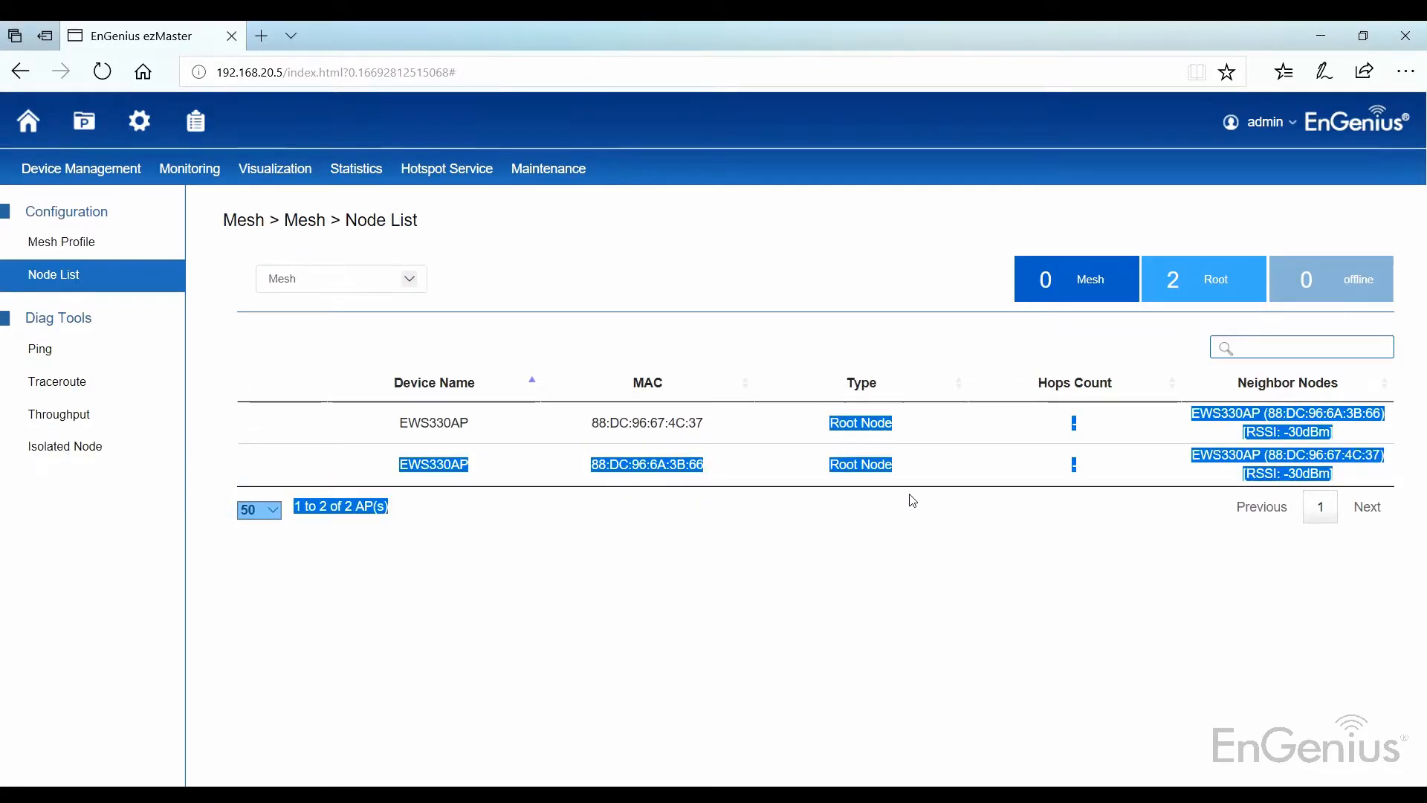
click(908, 498)
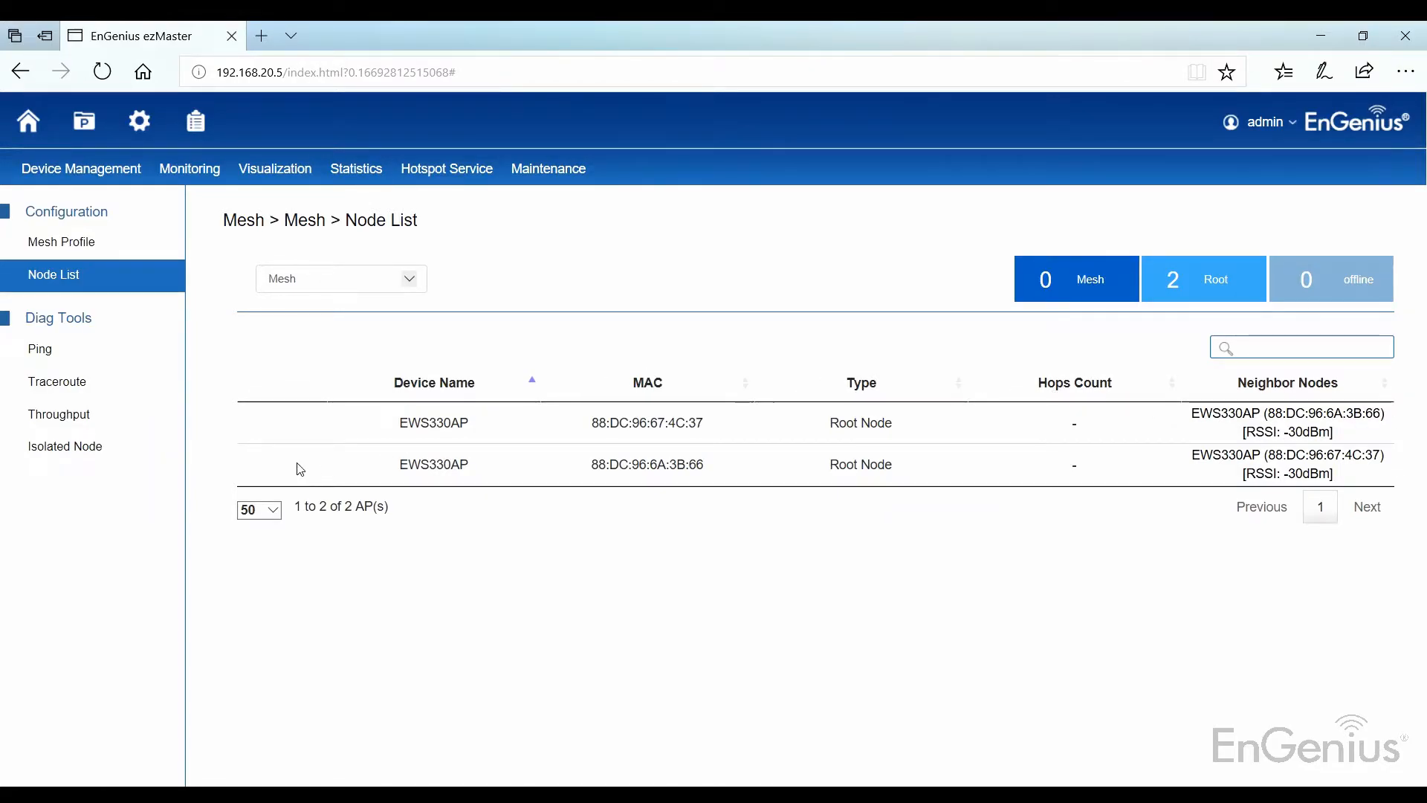
Step: Ping from one mesh node to the other EWS330AP node
click(103, 353)
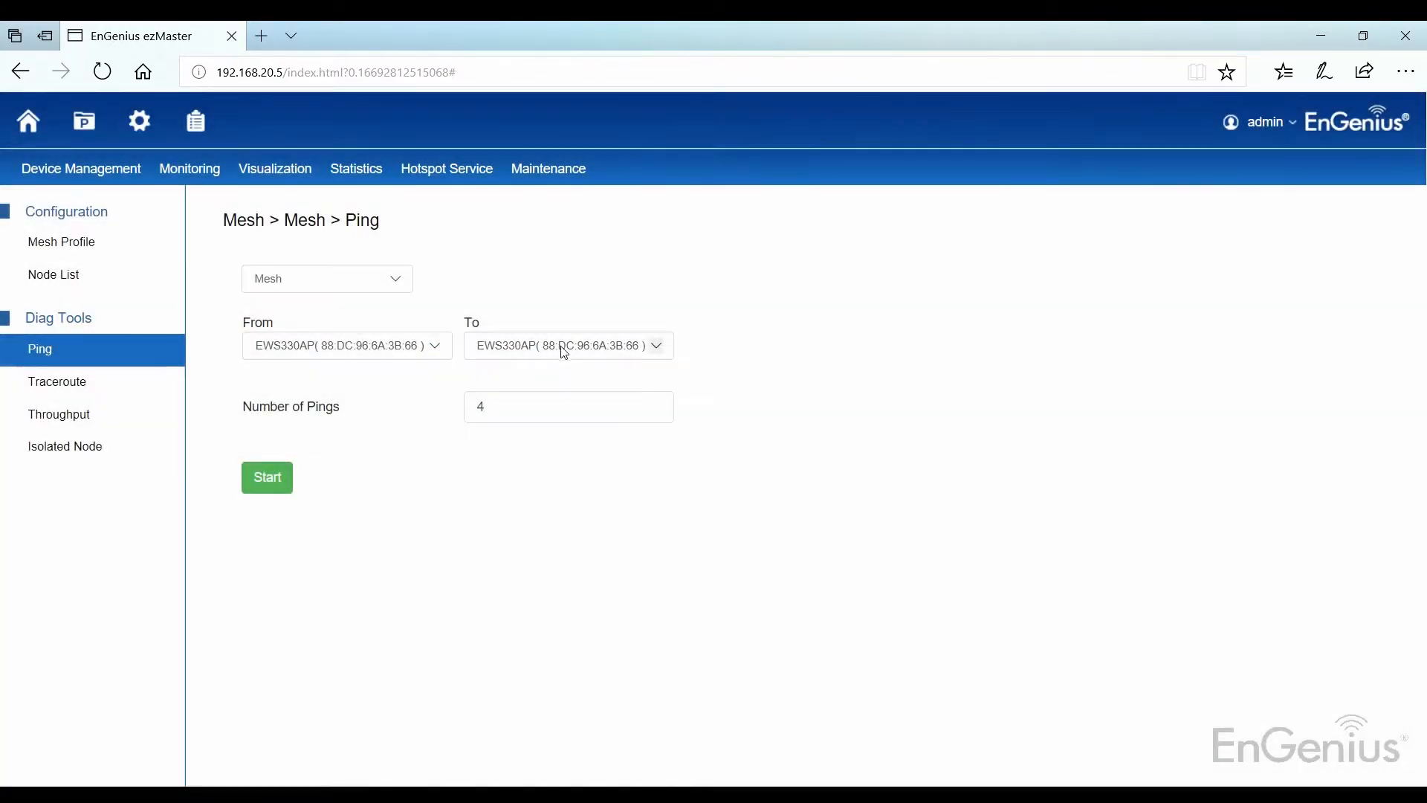
click(563, 352)
click(562, 342)
click(247, 489)
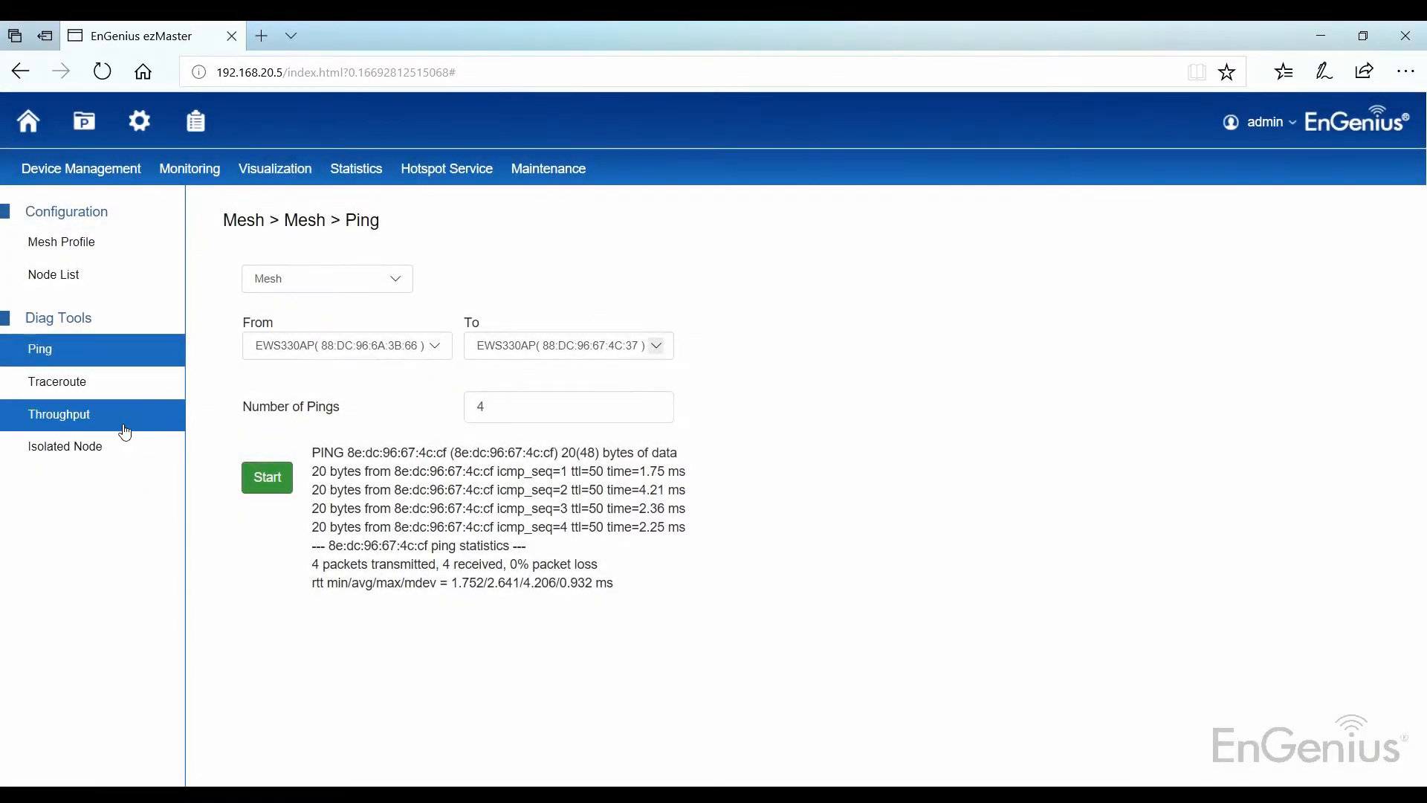
Step: Run the throughput test (256/255 Mbits/sec), then display the Mesh View topology
click(119, 426)
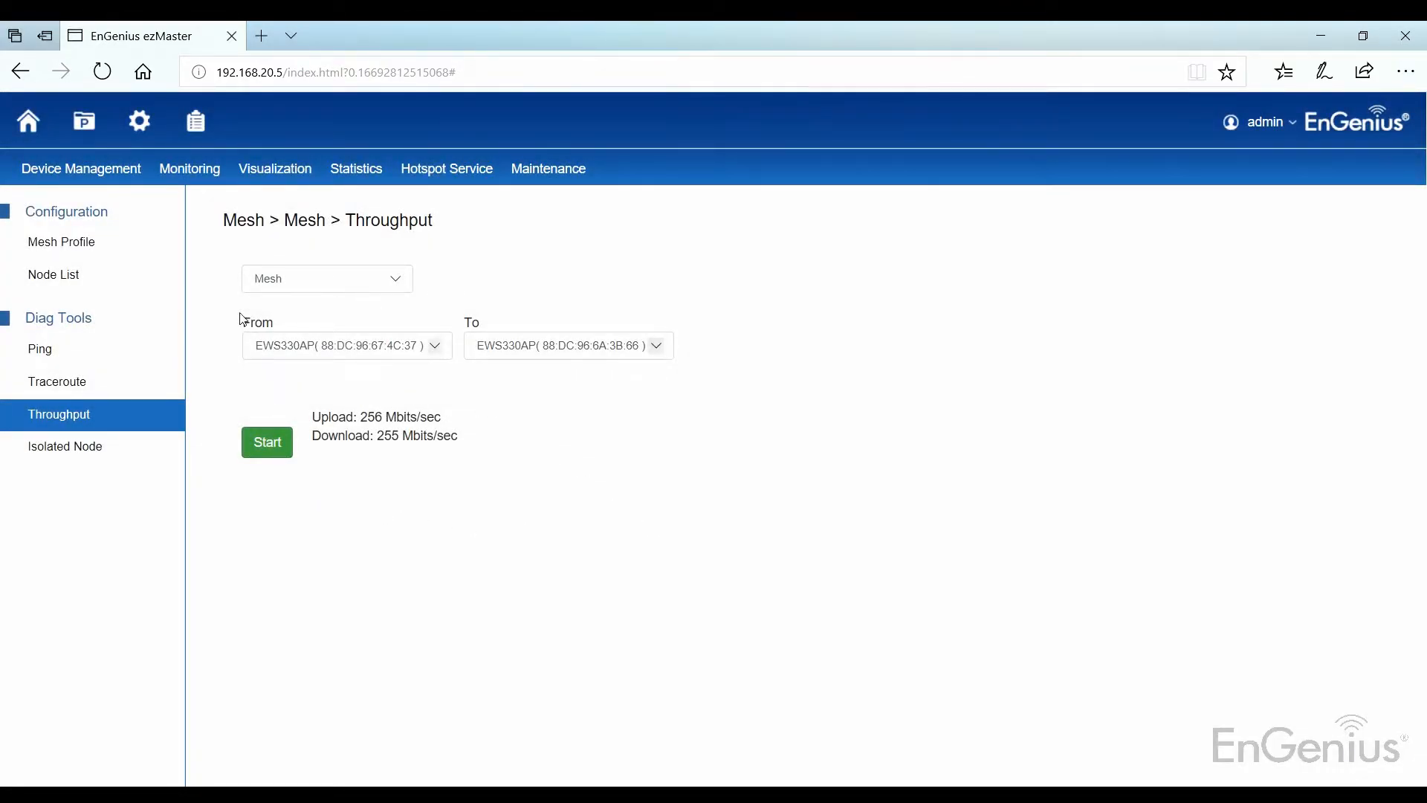
click(282, 171)
click(281, 350)
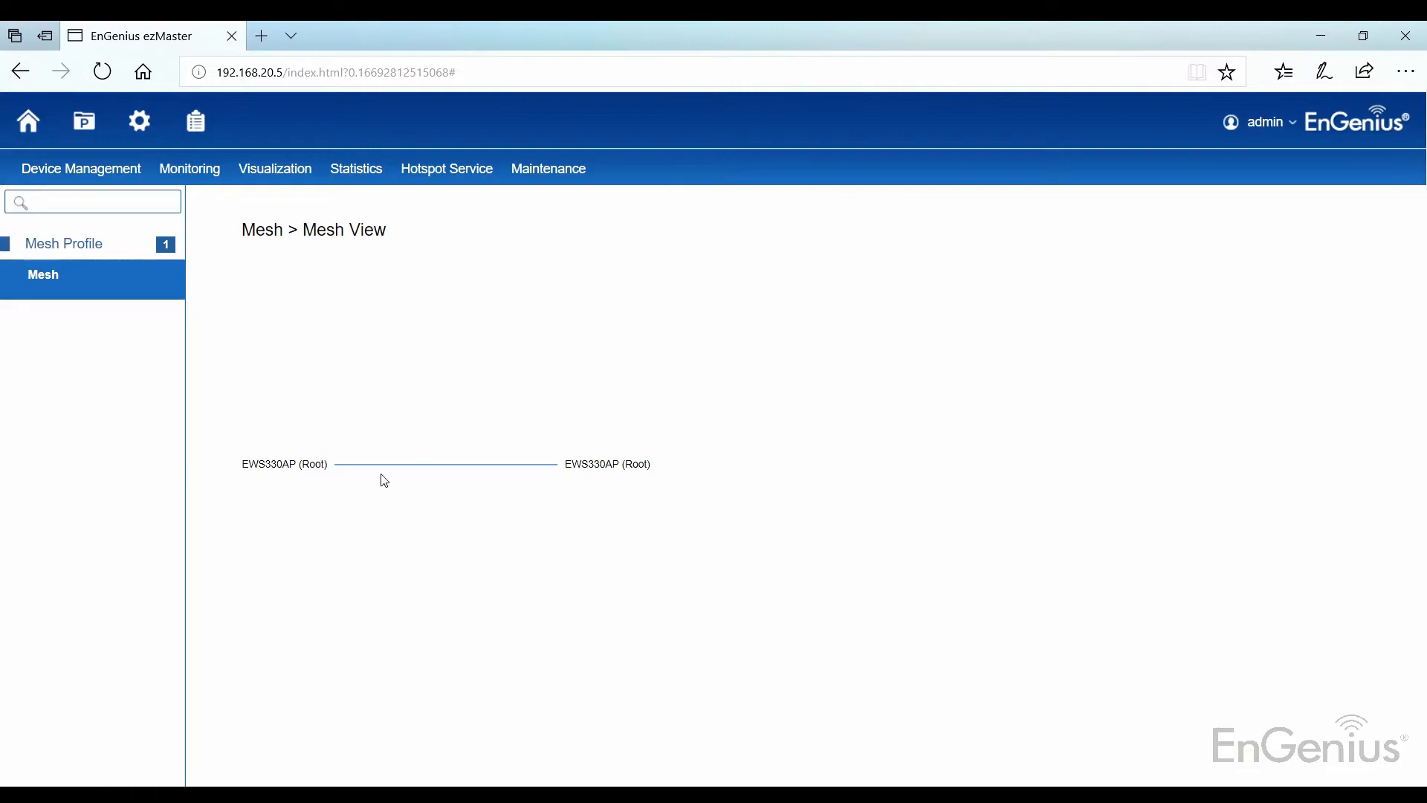
Step: Check each node in Mesh View, then return to the Device Config access point list
mouse_move(291, 465)
mouse_move(627, 463)
mouse_move(81, 169)
click(86, 239)
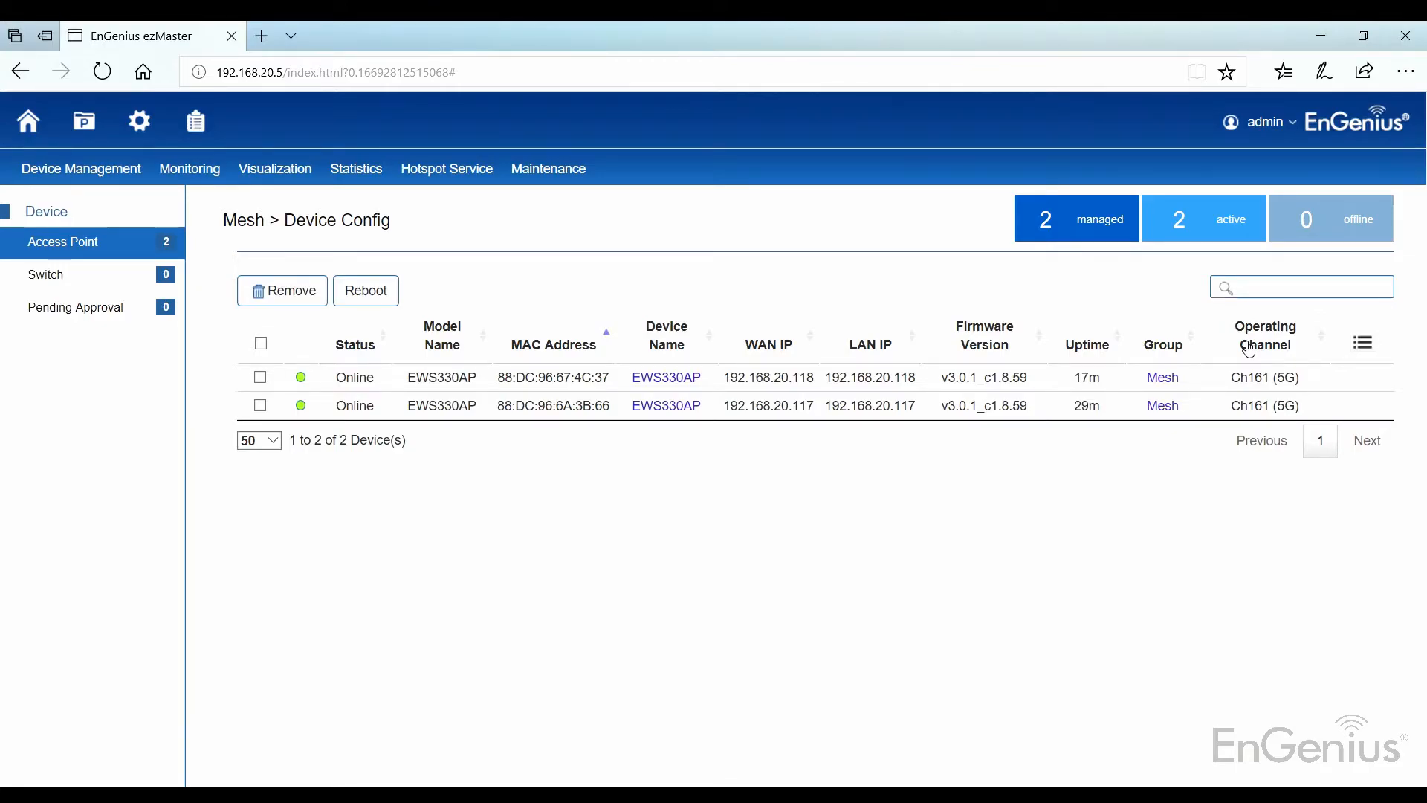
Step: Refresh the access point list, then view Mesh Isolated Node for the Mesh profile
click(101, 248)
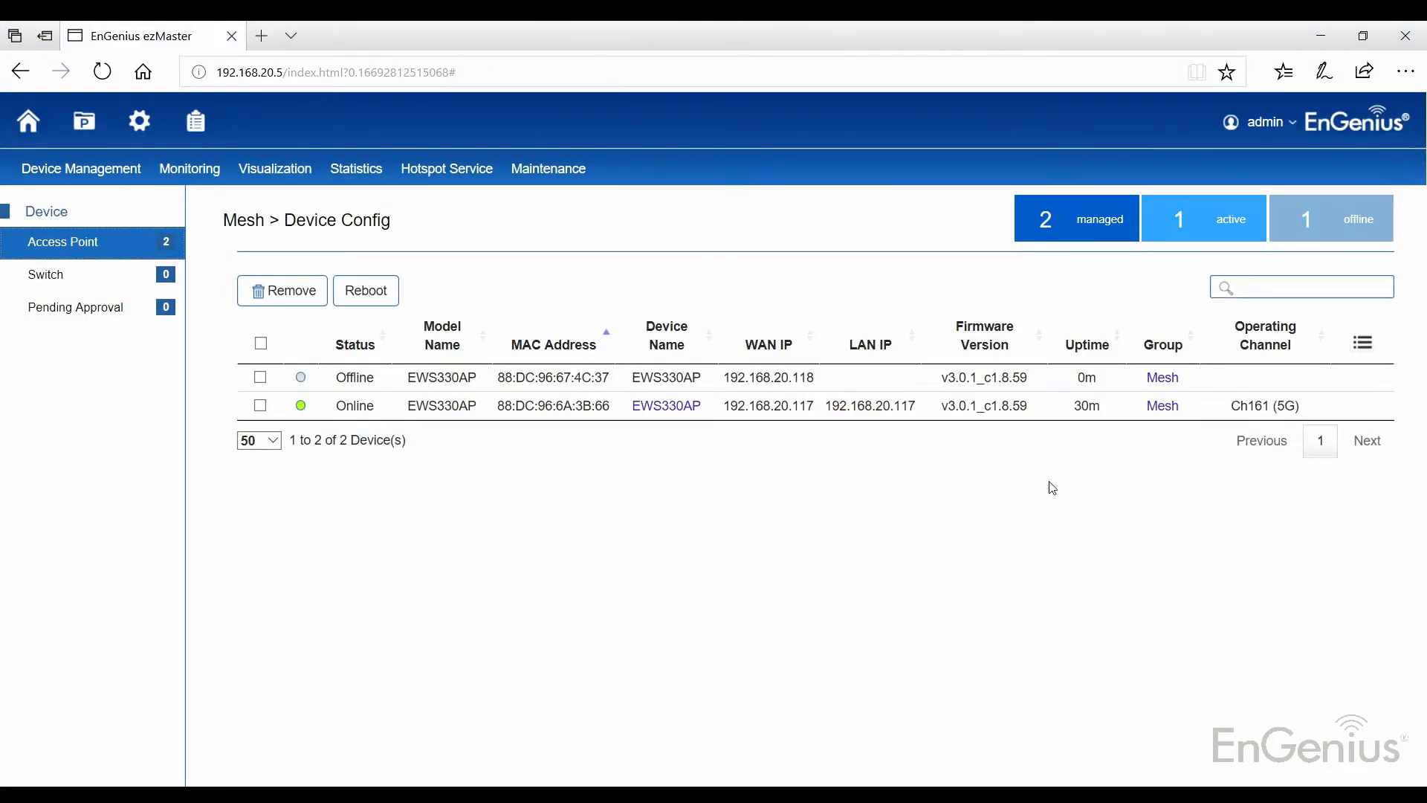
mouse_move(83, 170)
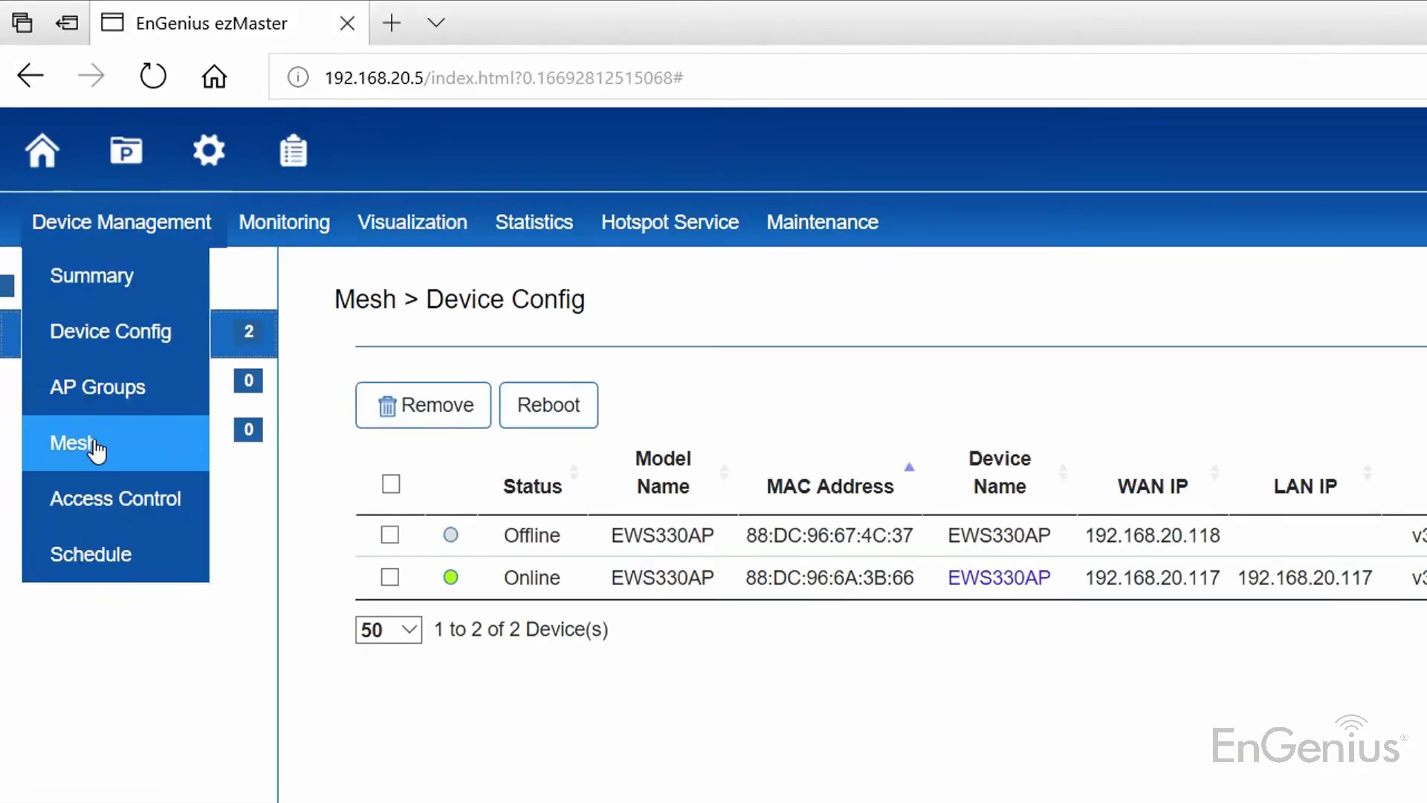
click(95, 446)
click(163, 673)
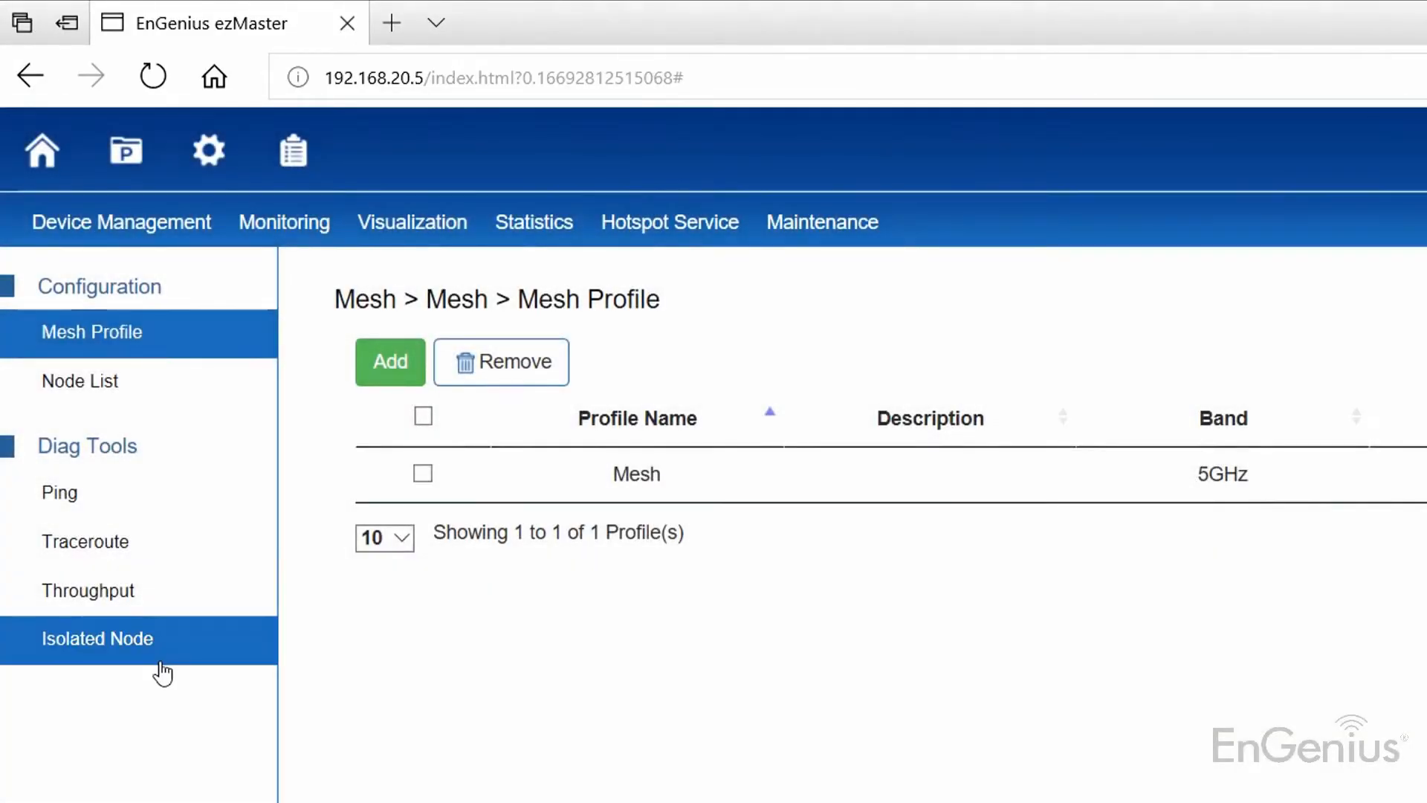
click(522, 400)
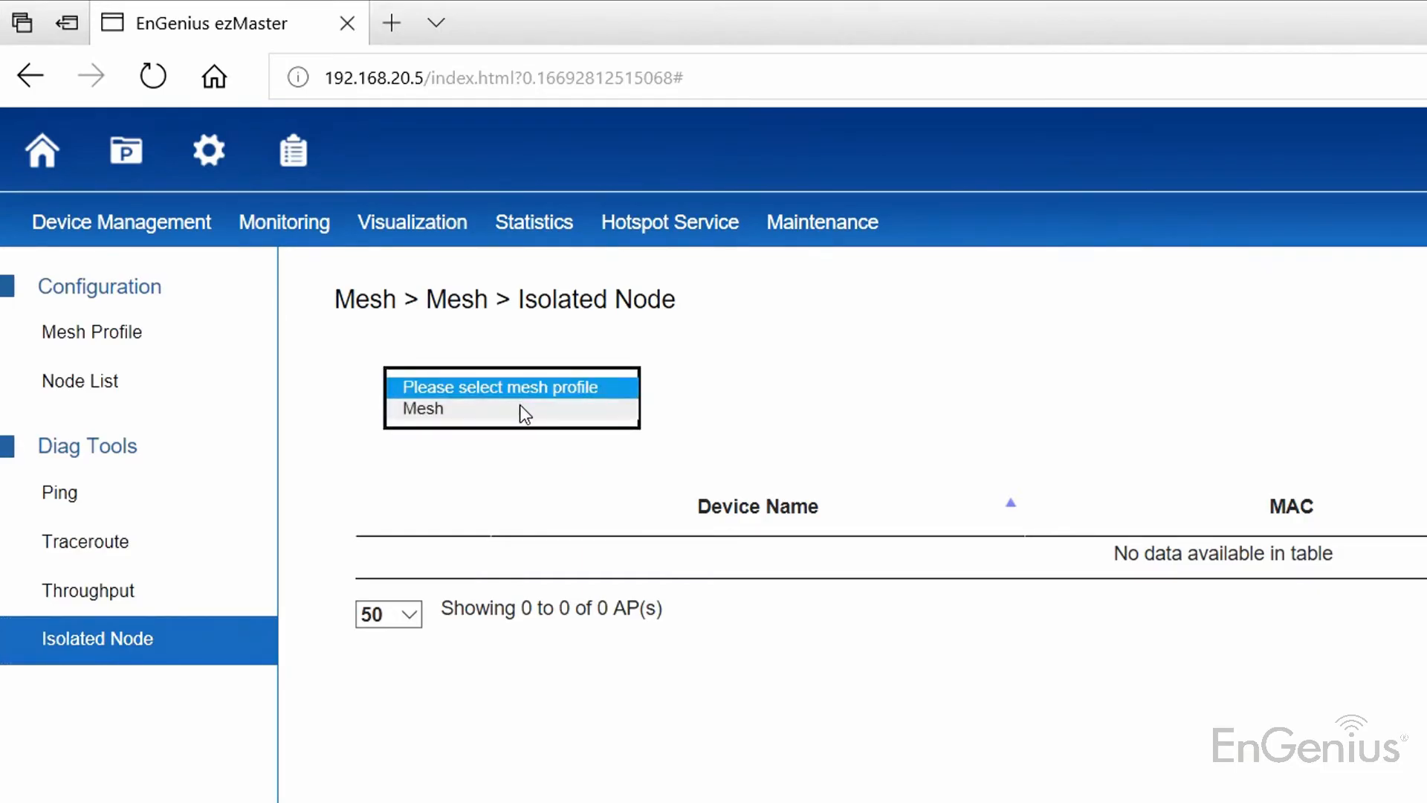
click(520, 408)
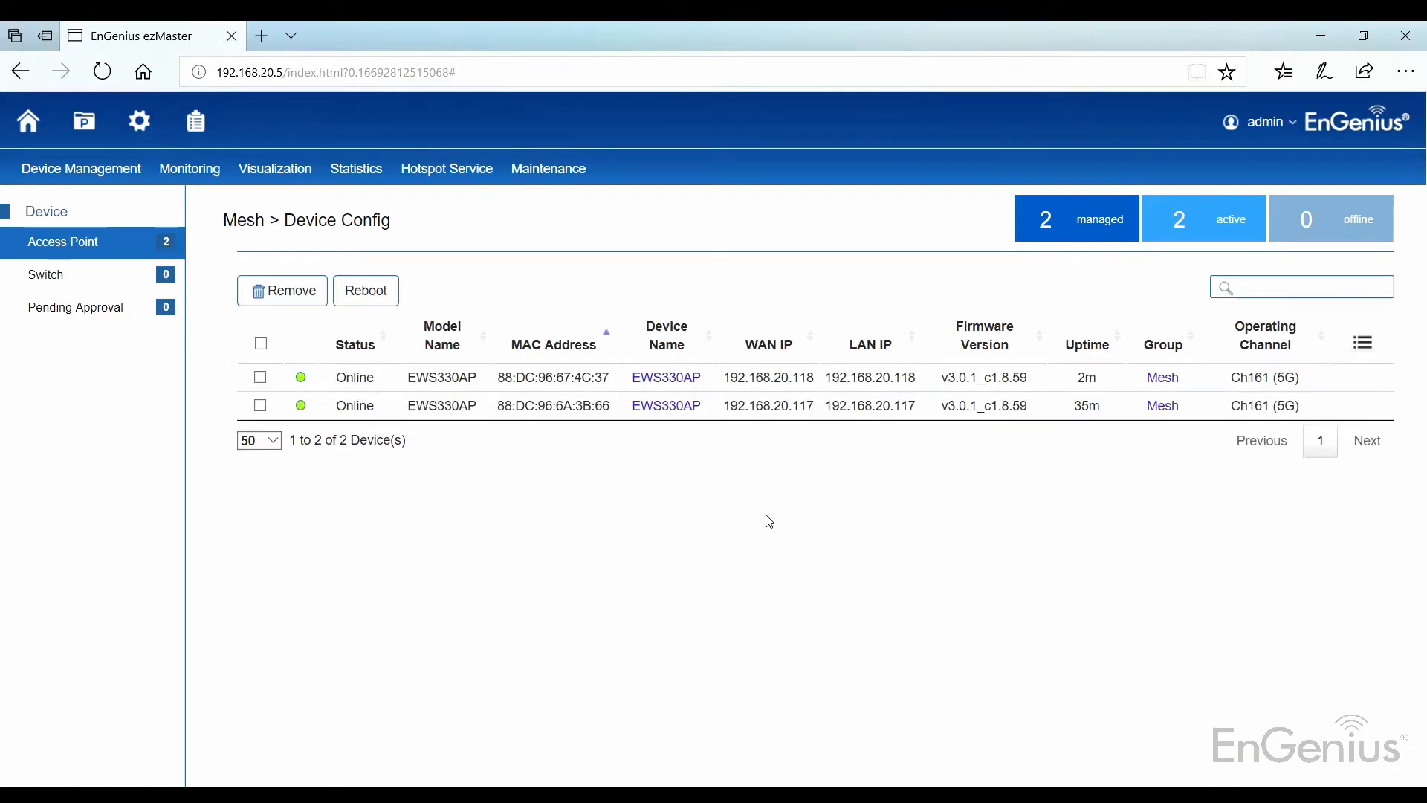
Step: List the Mesh profile's nodes under Mesh > Node List
mouse_move(75, 170)
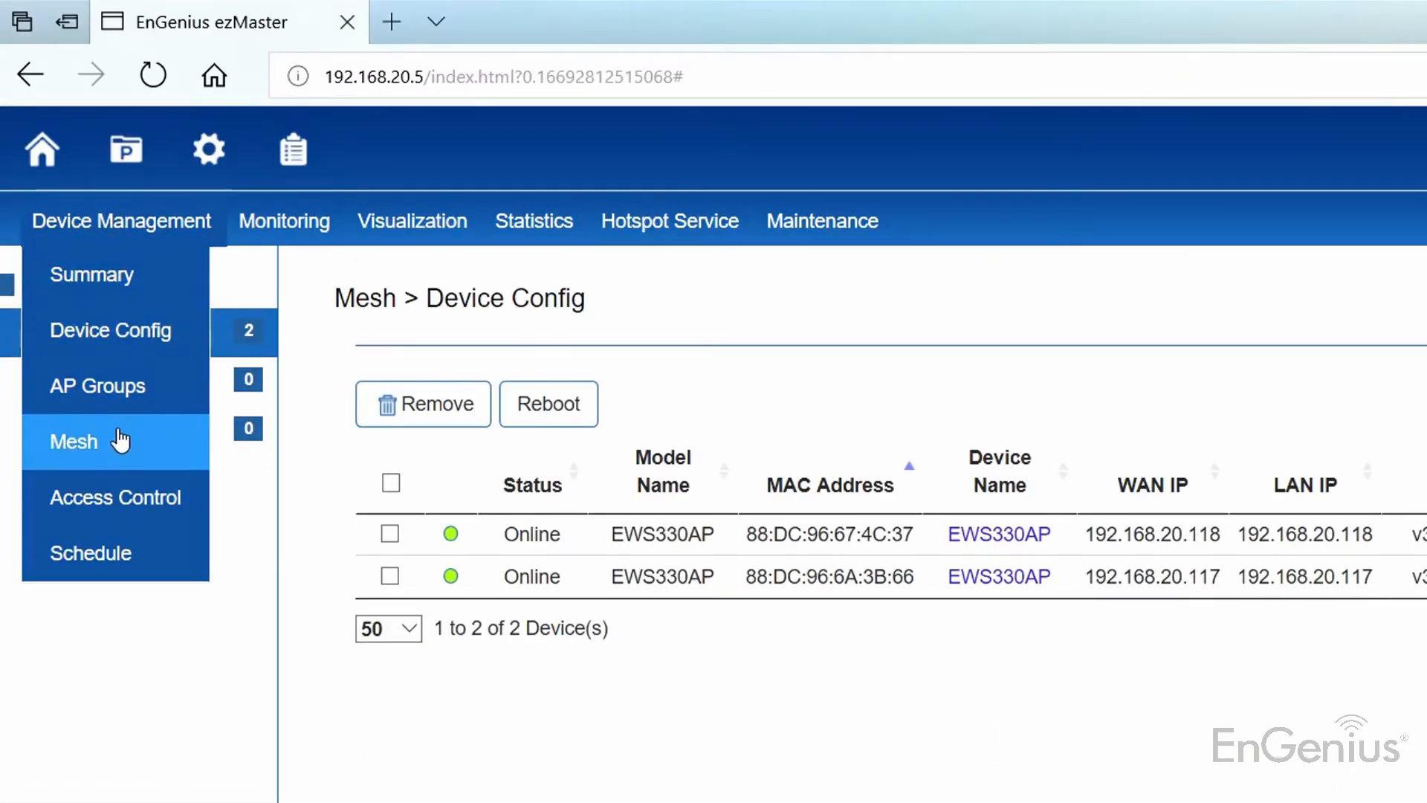
click(119, 440)
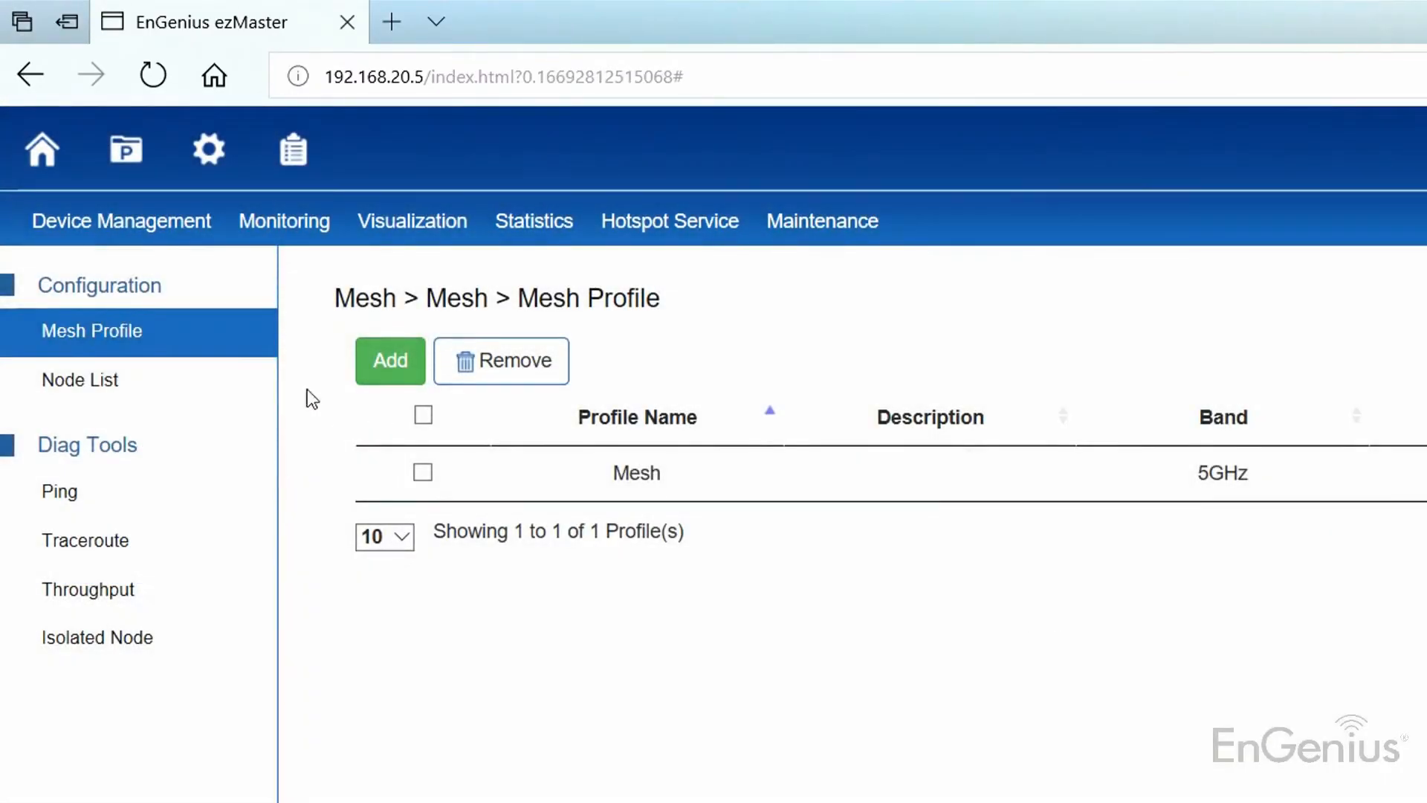
click(175, 385)
click(545, 386)
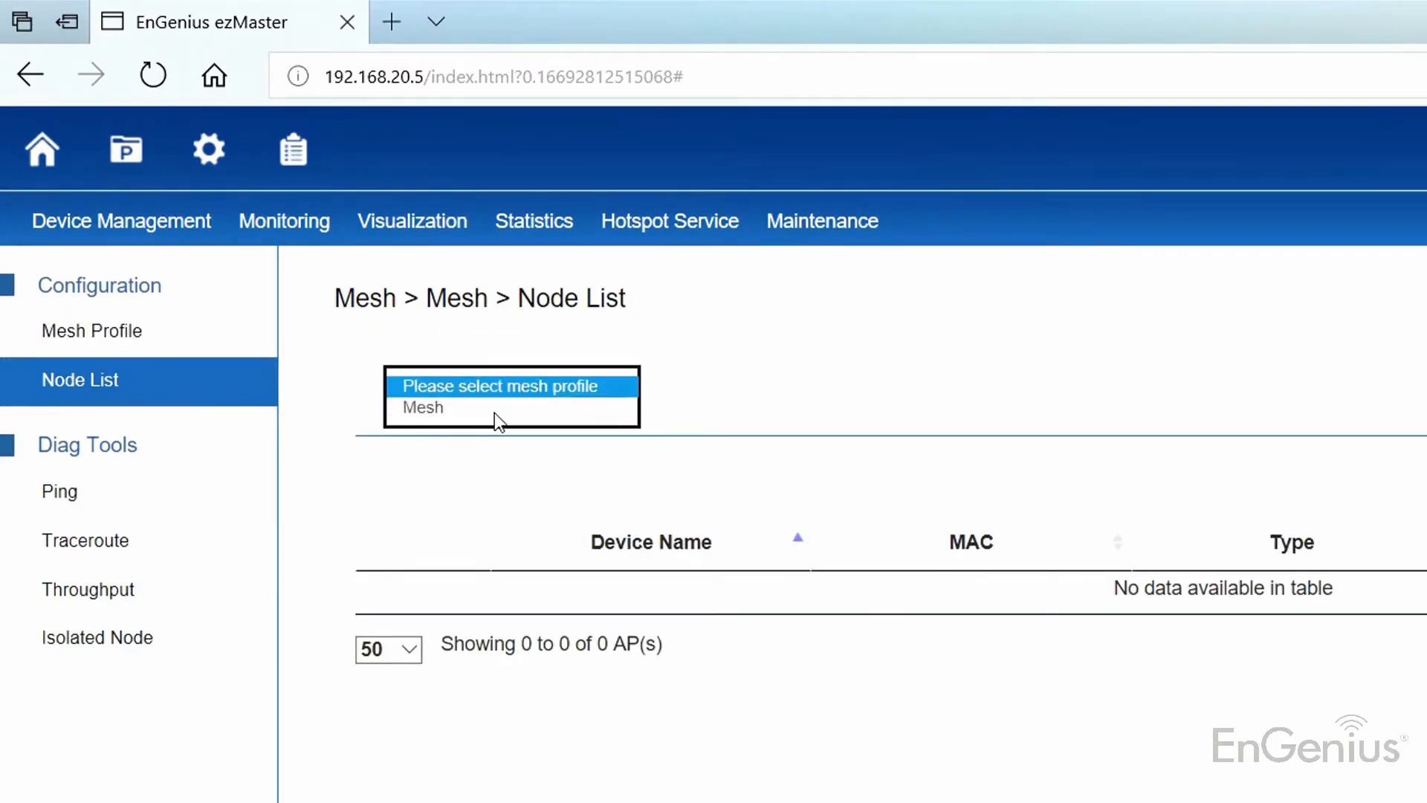
click(494, 410)
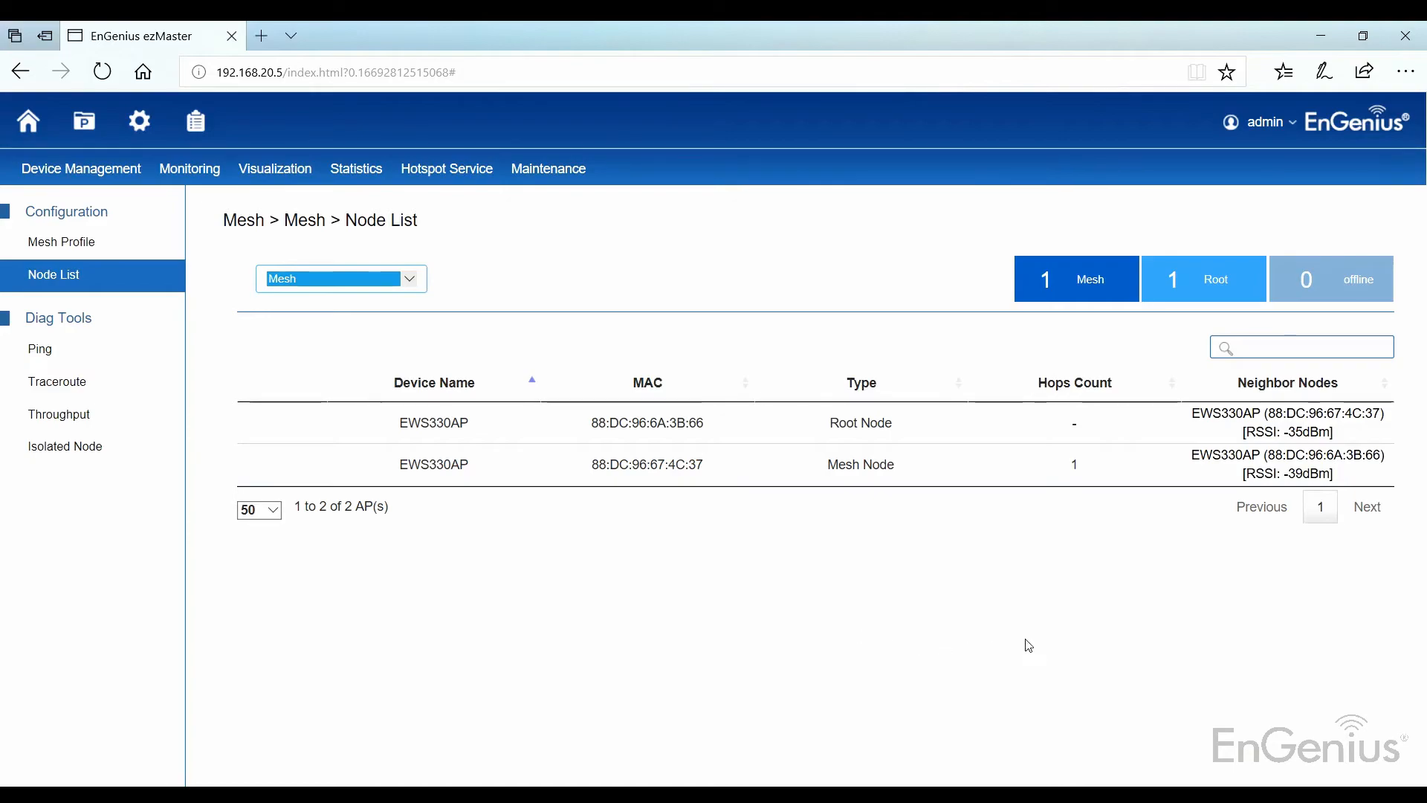
Step: Confirm the Mesh Node entry's type and one-hop count, then show the mesh topology view
drag(1078, 466, 814, 473)
click(926, 612)
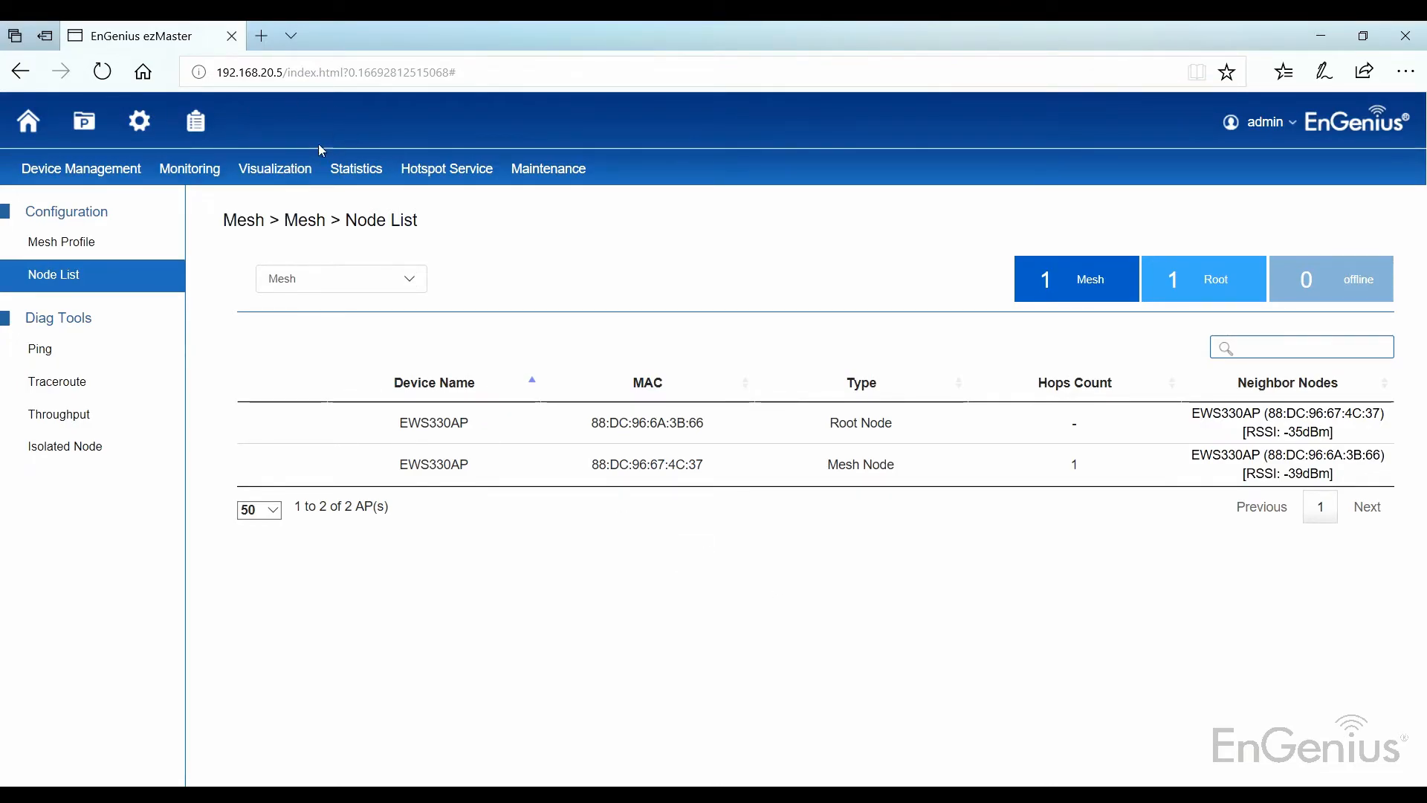
mouse_move(291, 169)
click(291, 352)
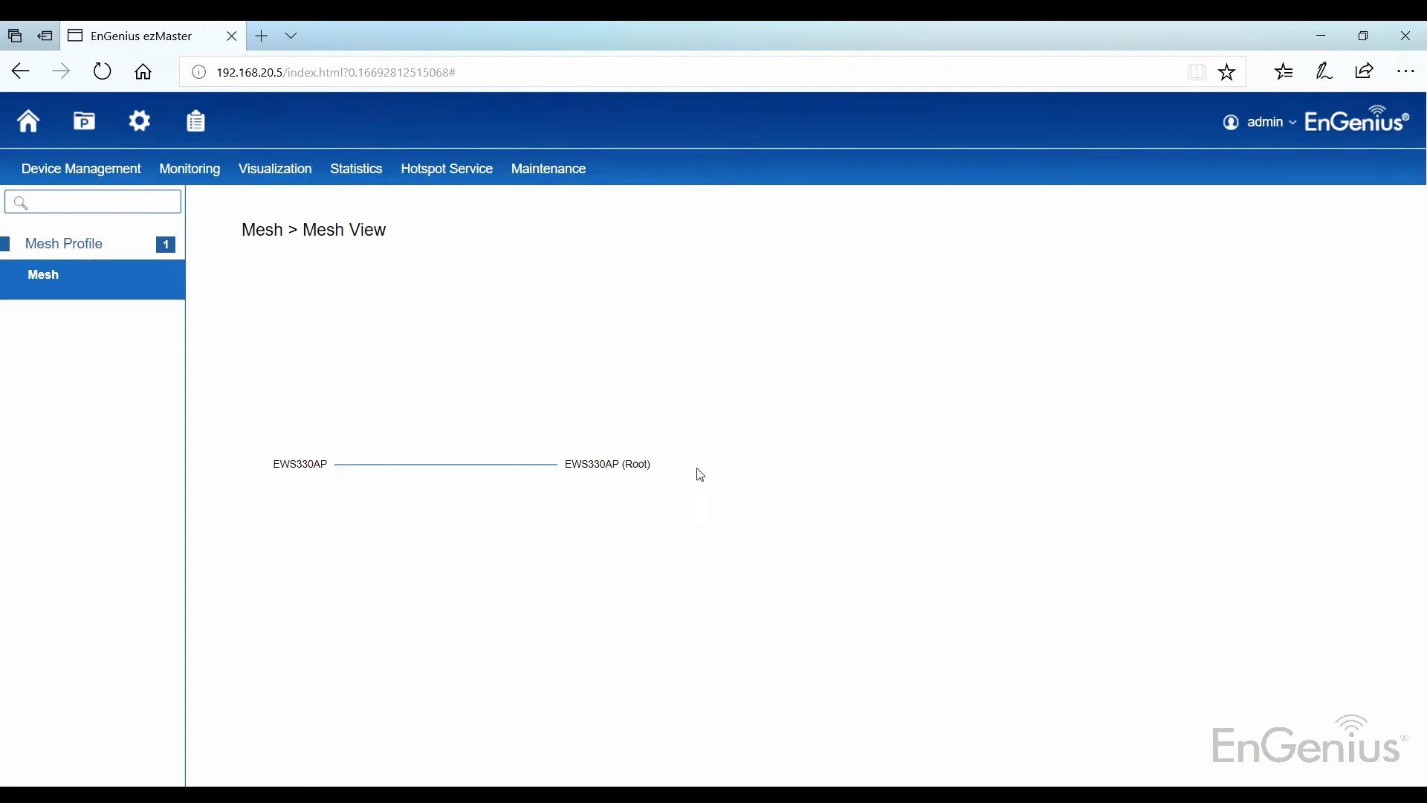
Step: Read each EWS330AP node's Name, MAC and Type in the Mesh View
mouse_move(290, 475)
mouse_move(640, 464)
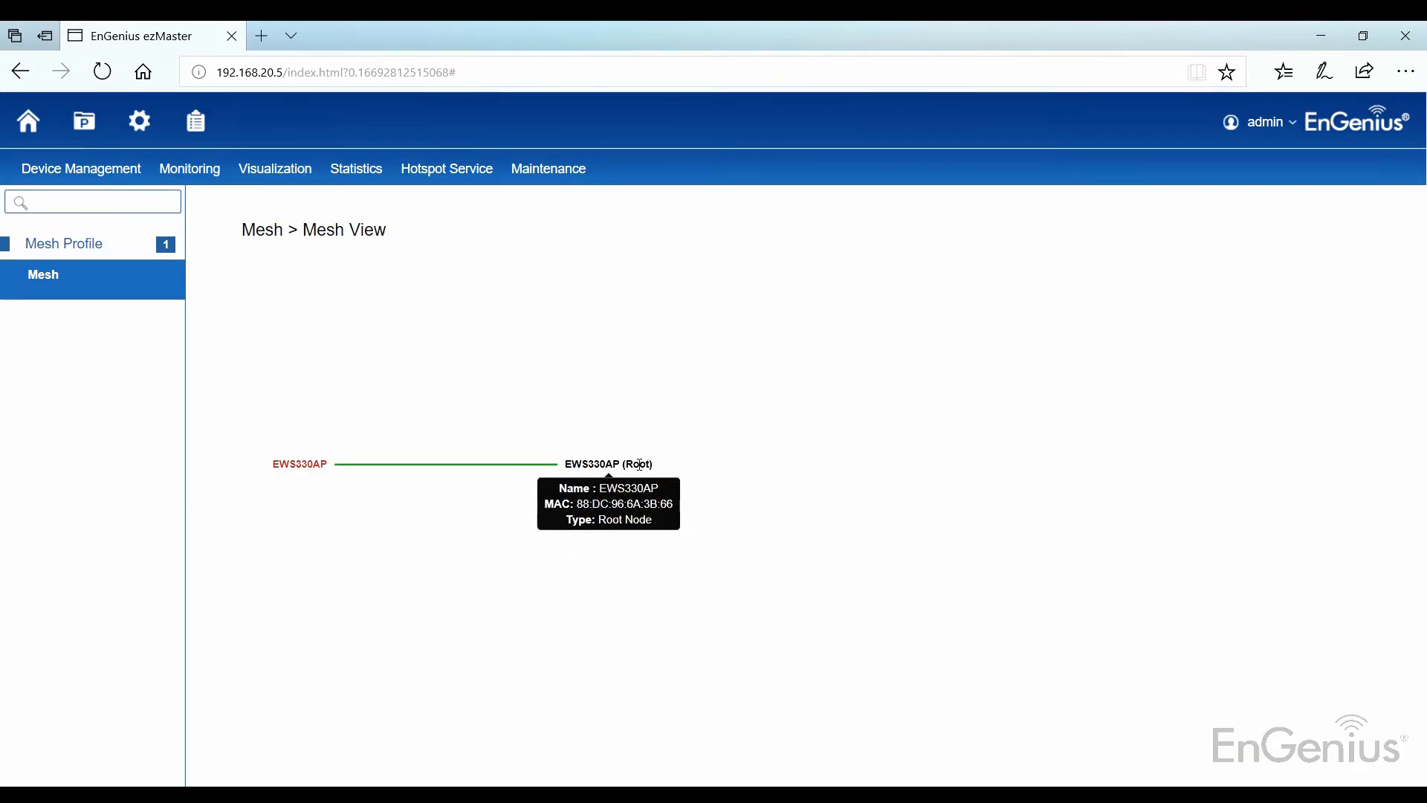